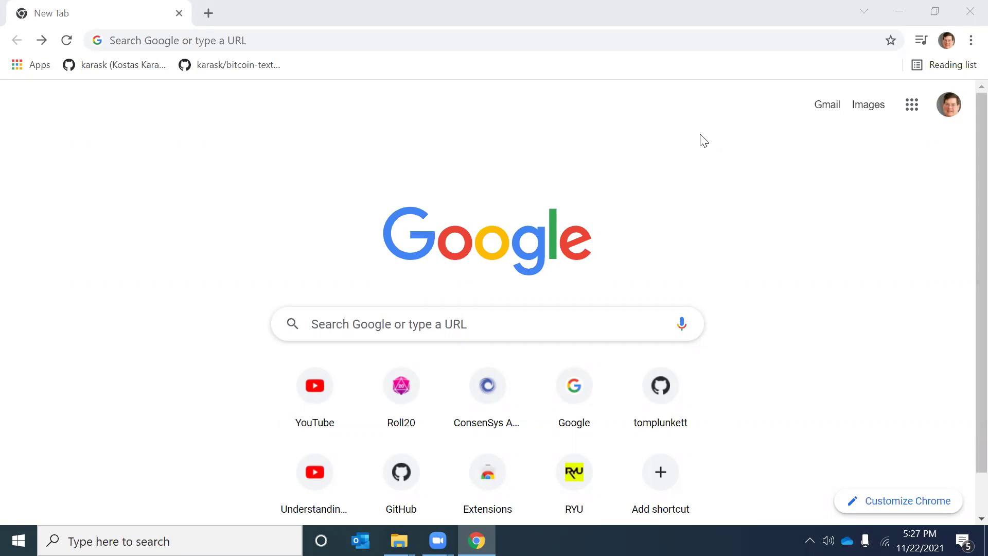
Open the chrome://apps page from the Apps bookmark in the bookmarks bar
click(42, 65)
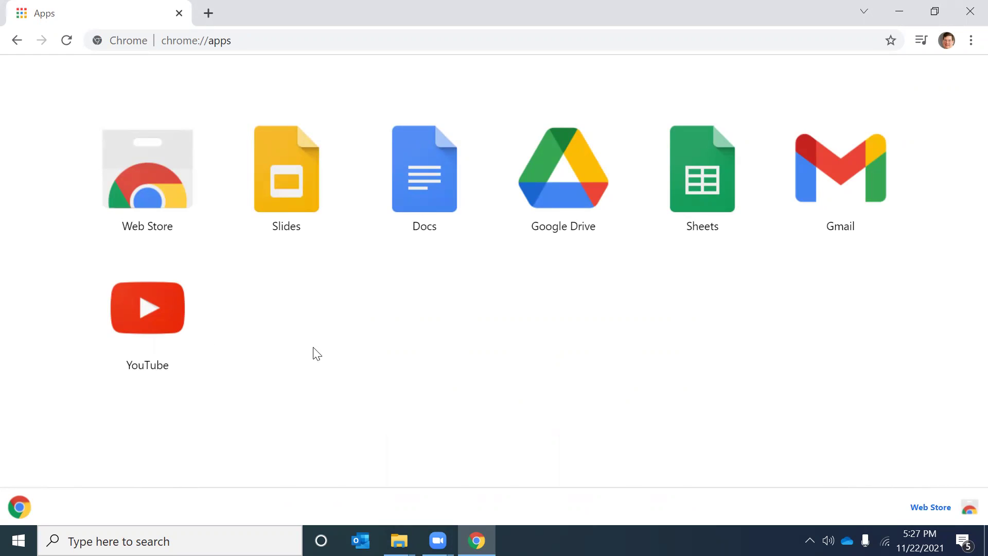
Search the Chrome Web Store for 'metamask' and browse the results
click(162, 198)
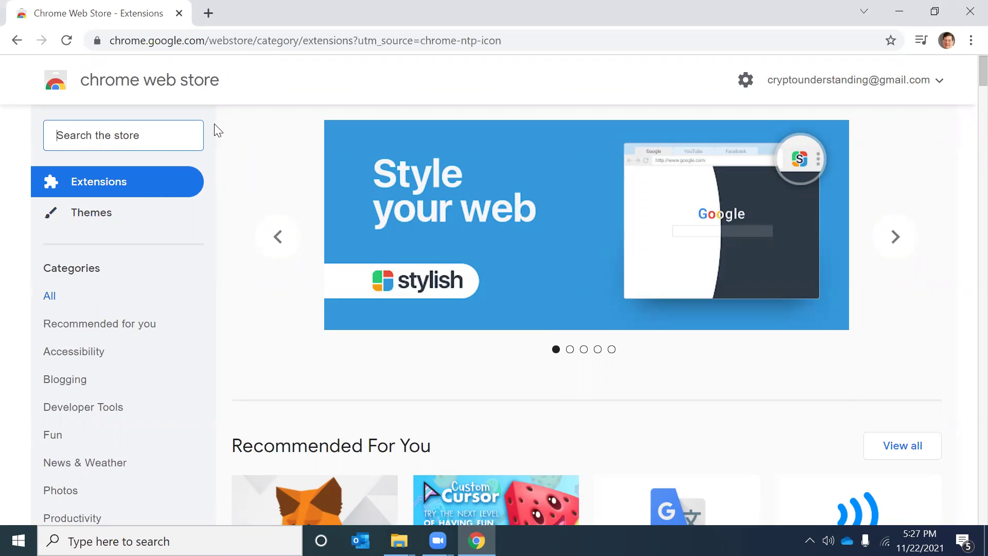
text(metamask)
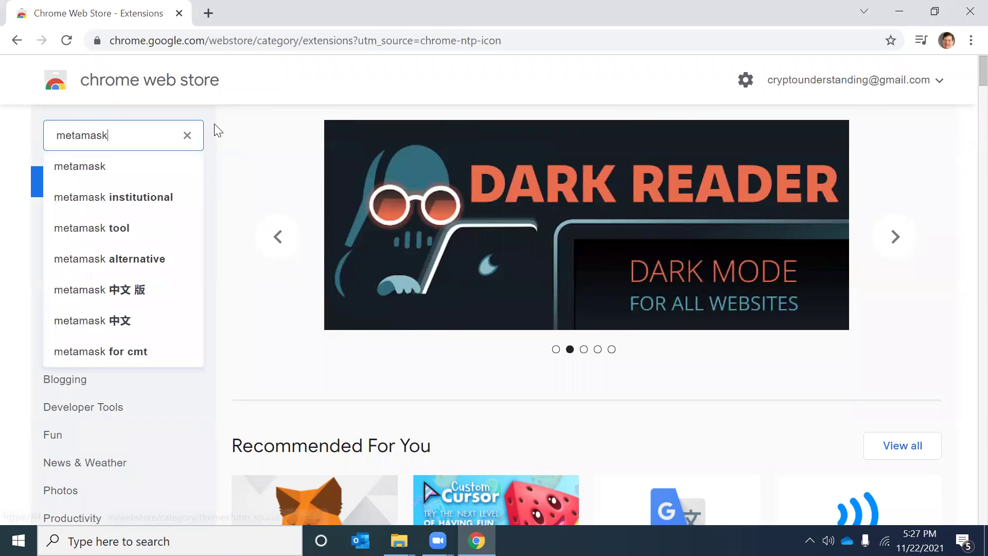
key(Return)
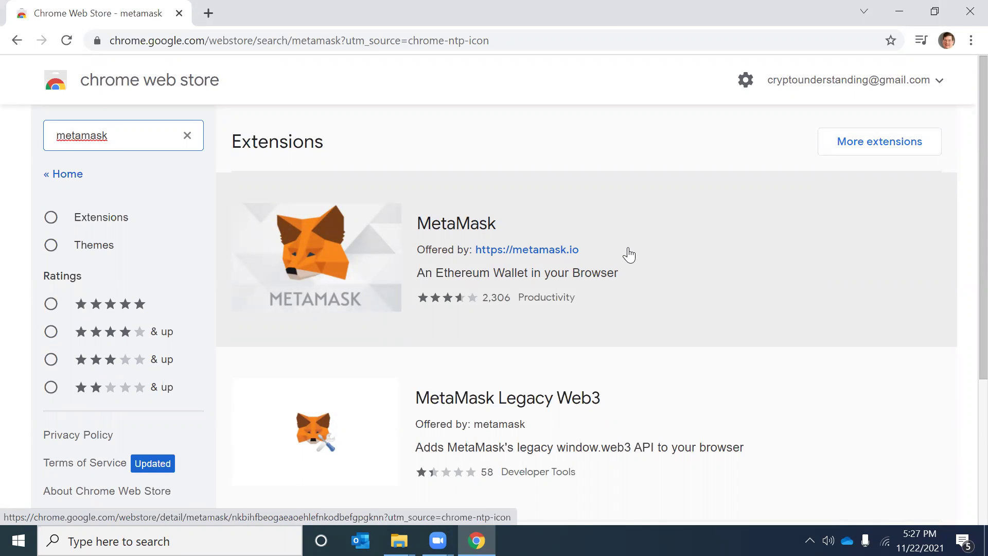
scroll(678, 240, down, 4)
scroll(678, 230, up, 3)
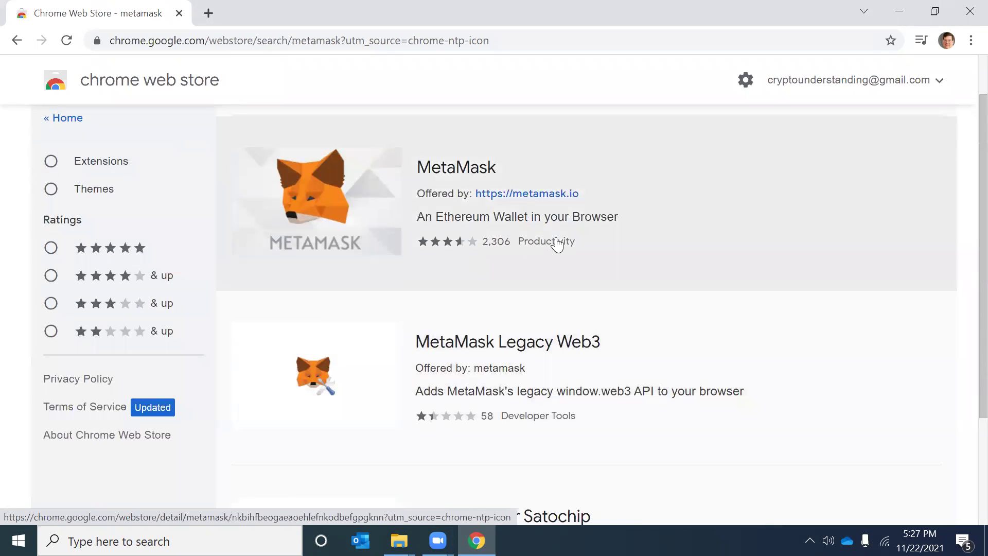
scroll(695, 237, down, 3)
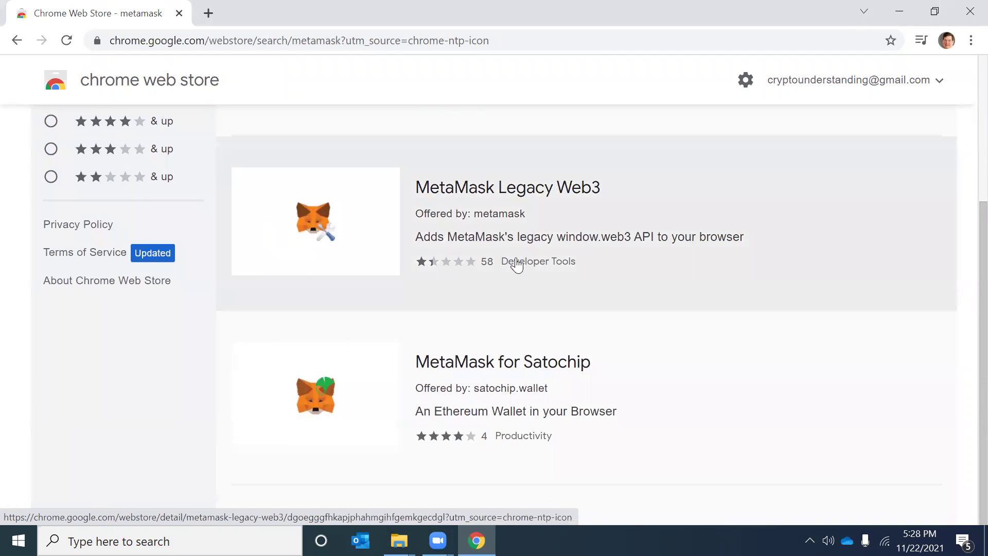
scroll(679, 304, up, 4)
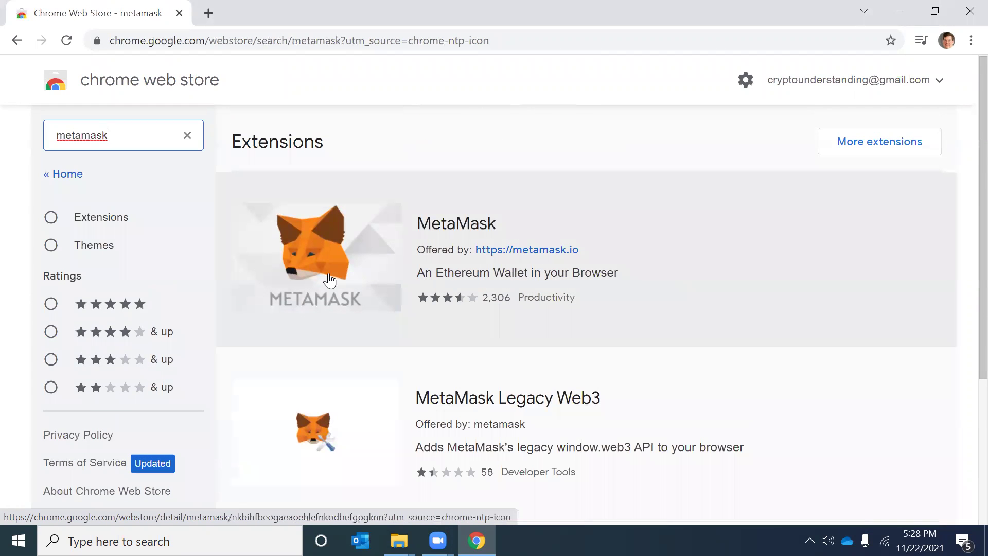
Open the MetaMask extension page, look it over, and choose Add to Chrome
click(346, 272)
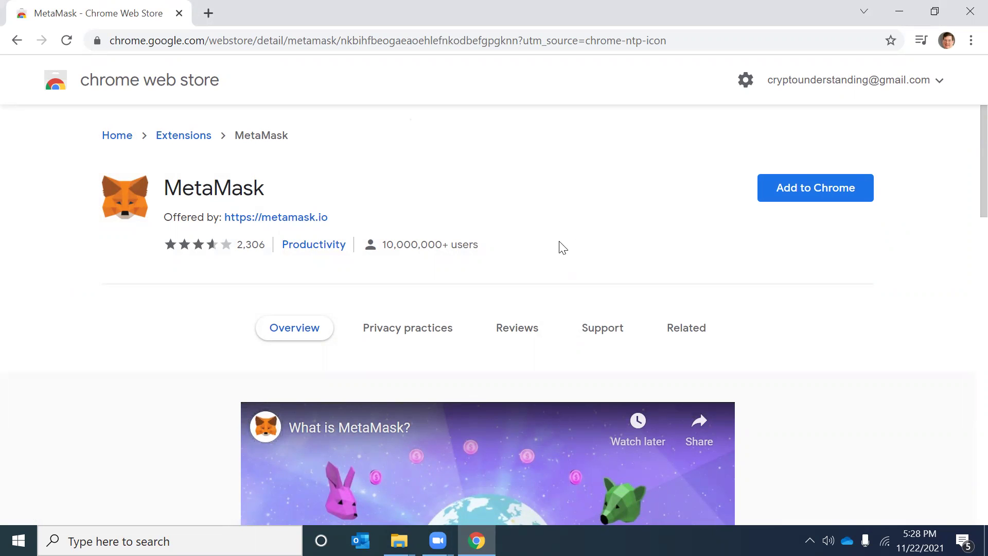
scroll(889, 332, down, 4)
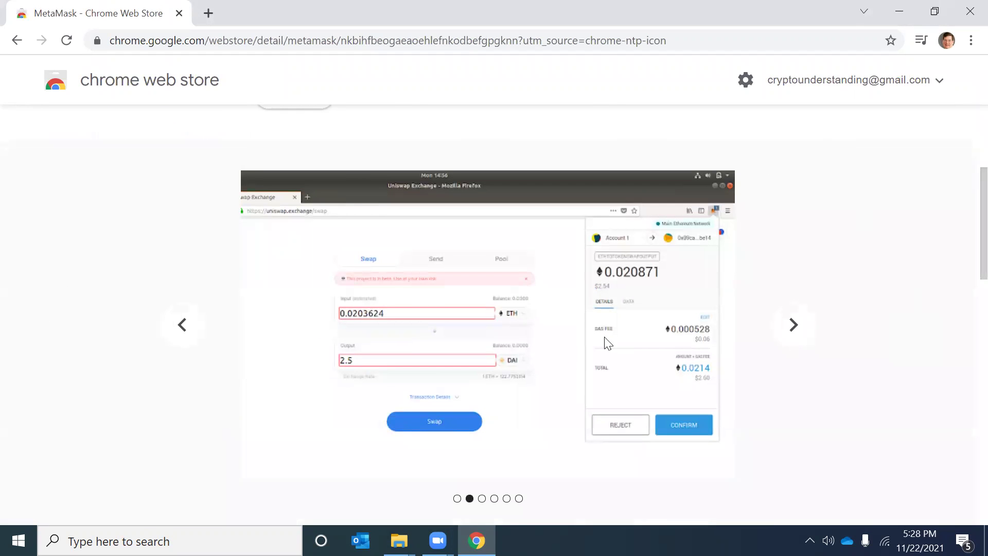
scroll(823, 280, up, 5)
scroll(765, 273, down, 6)
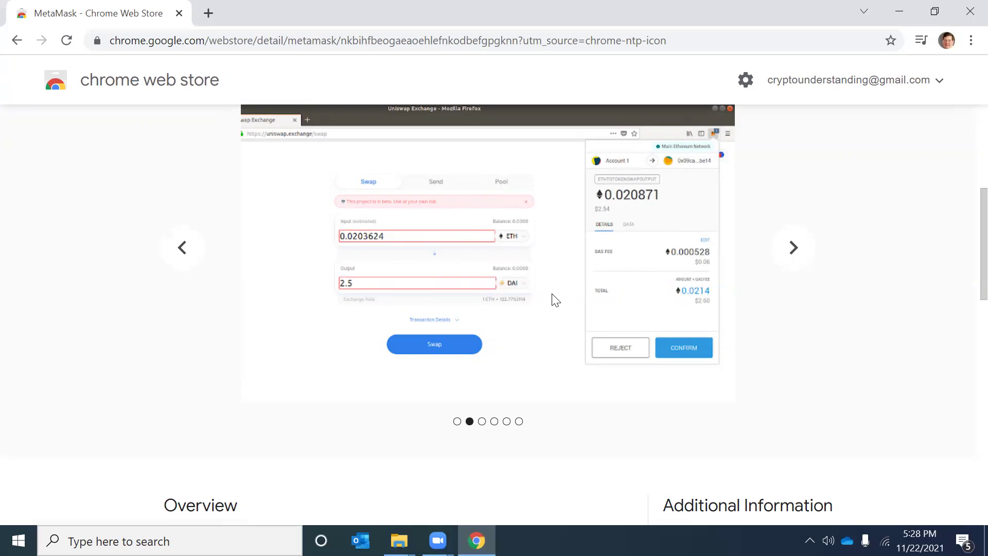
scroll(700, 309, up, 5)
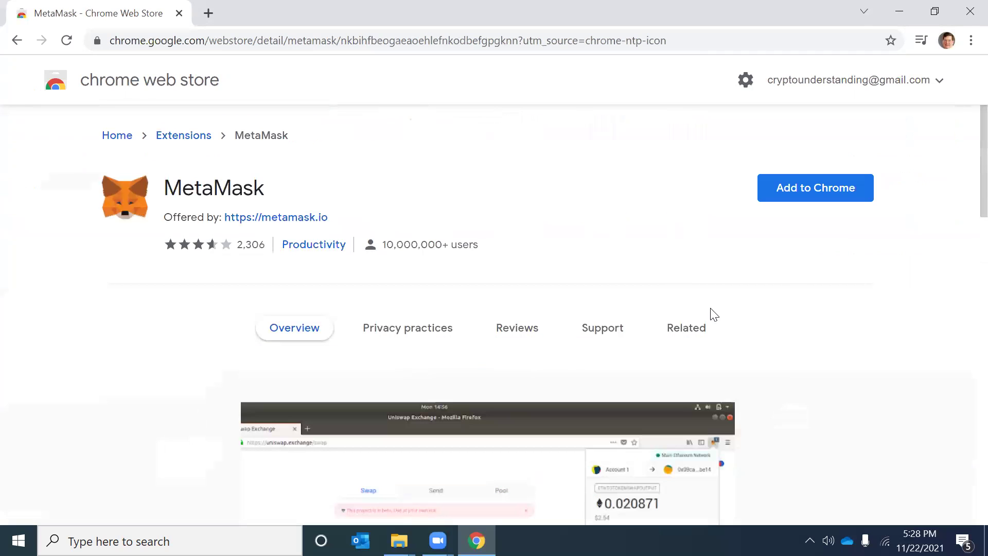
click(787, 194)
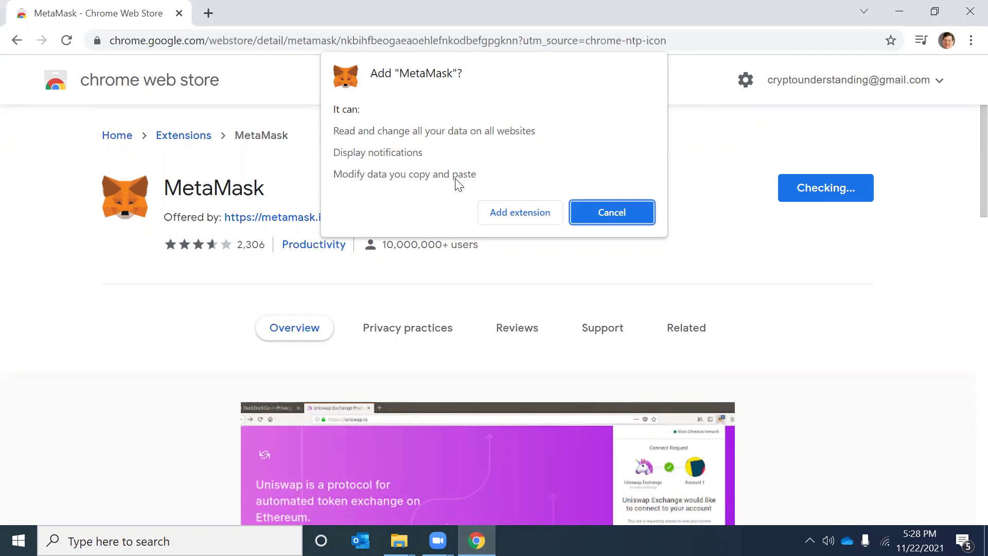
Confirm Add extension in the Add "MetaMask"? prompt
click(544, 215)
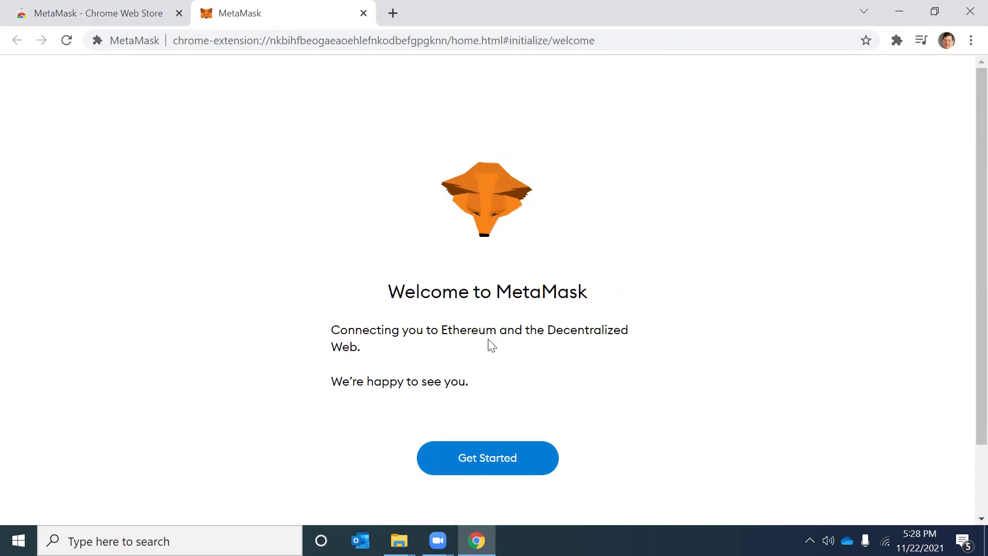
Start MetaMask setup, choose Import wallet, and agree to share usage data
click(489, 458)
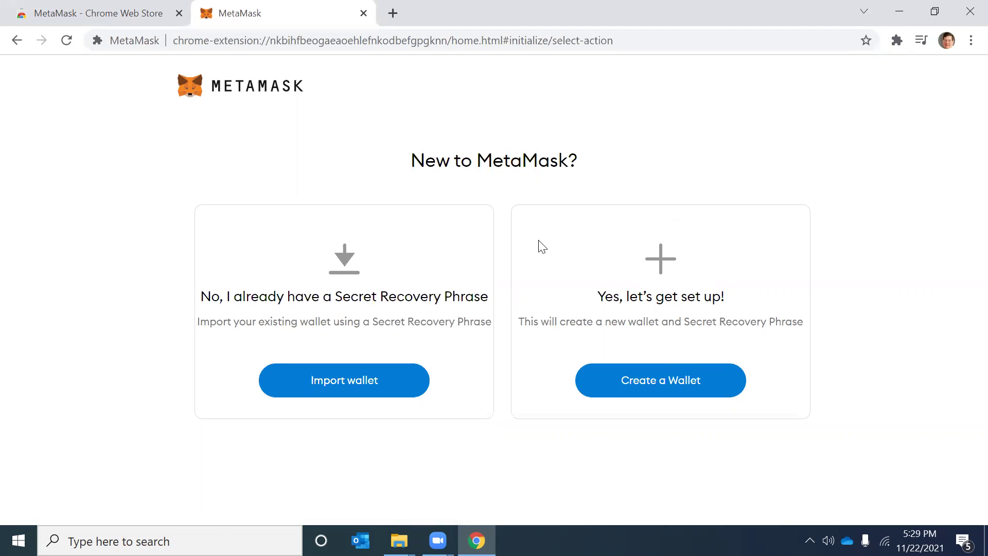
click(358, 392)
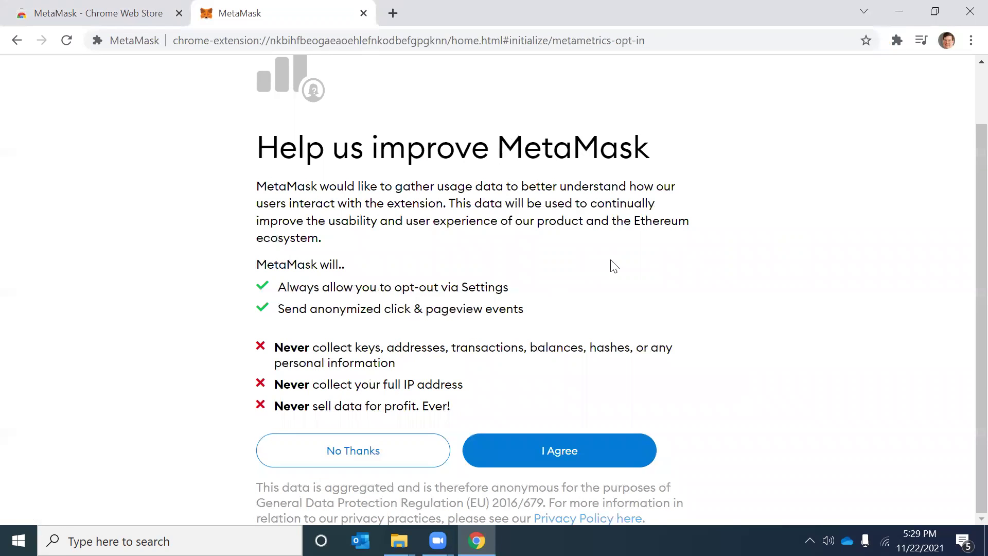
click(559, 456)
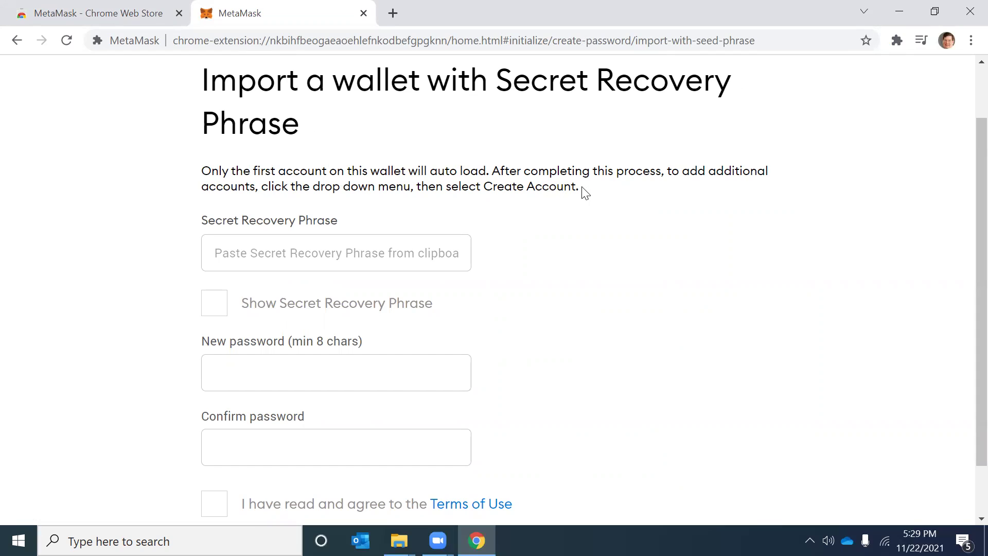
Turn on Show Secret Recovery Phrase and enter the wallet's 12-word recovery phrase
click(245, 255)
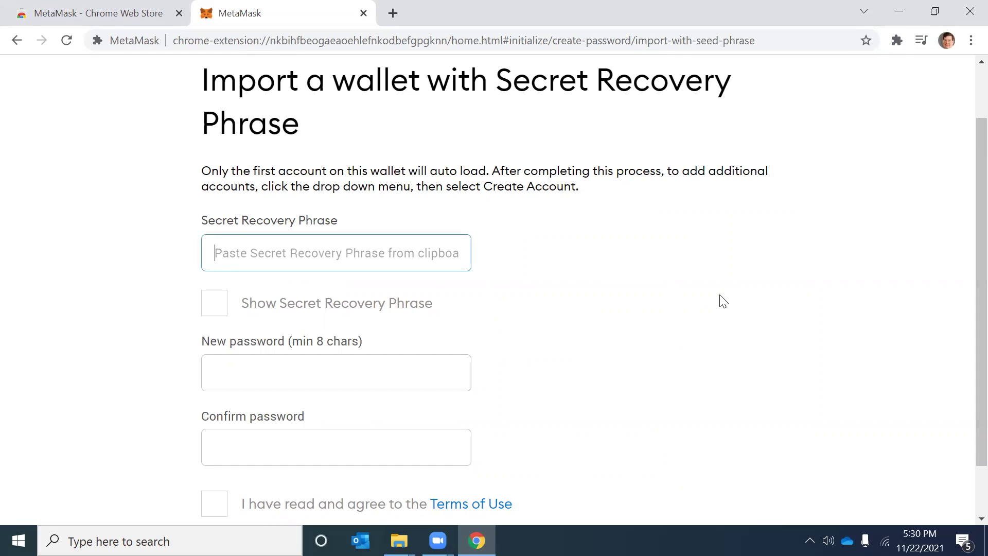
click(218, 312)
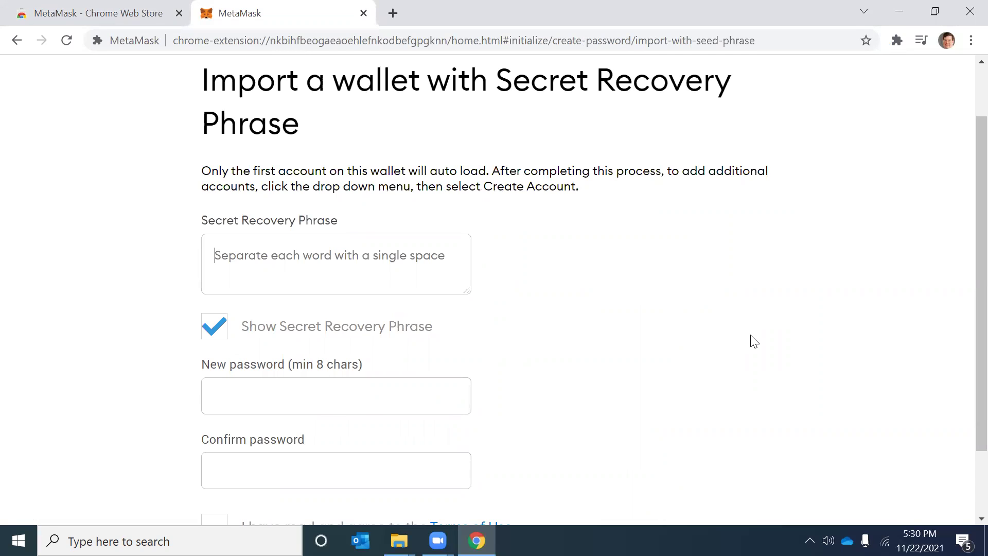
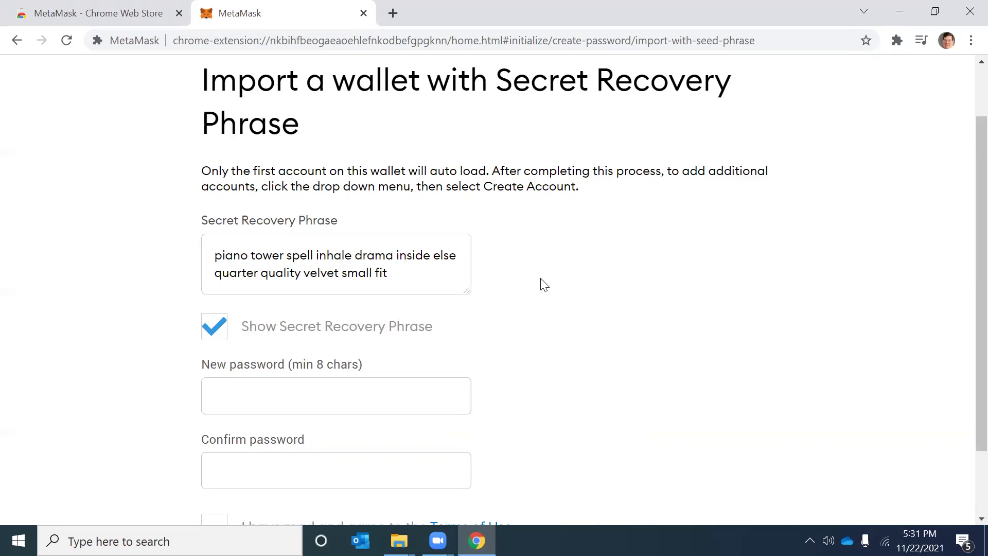
scroll(541, 281, down, 2)
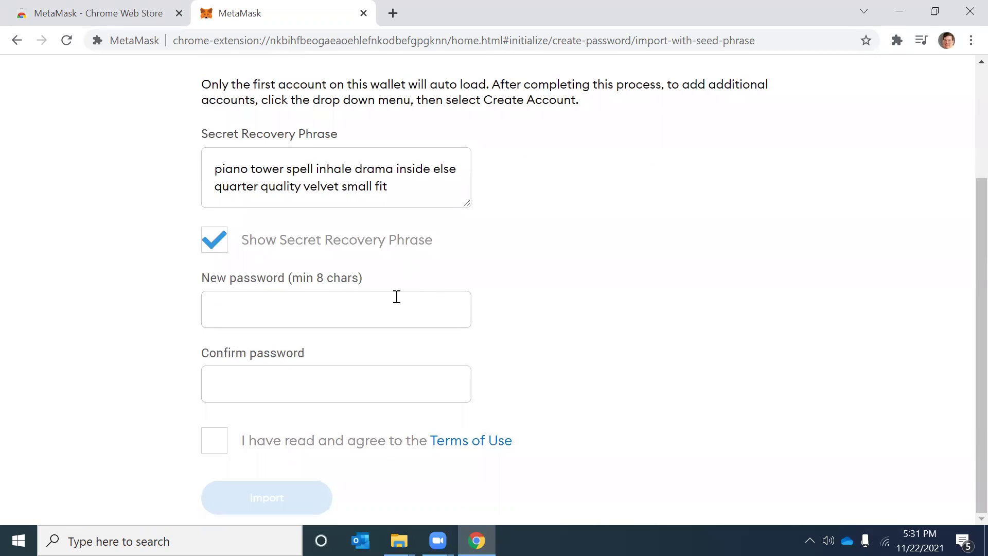
Accept the Terms of Use, enter and confirm the new wallet password, then Import
click(213, 441)
click(299, 310)
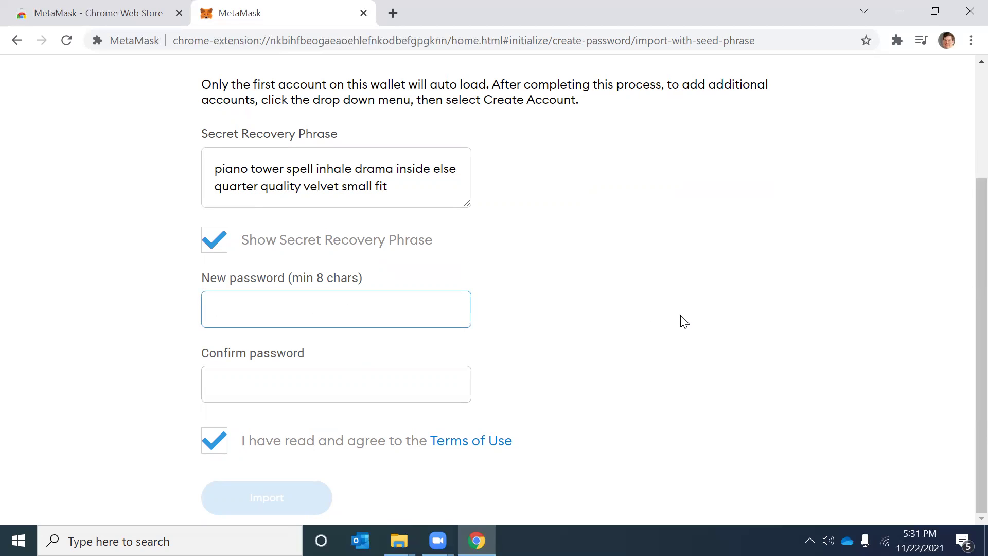
text(a)
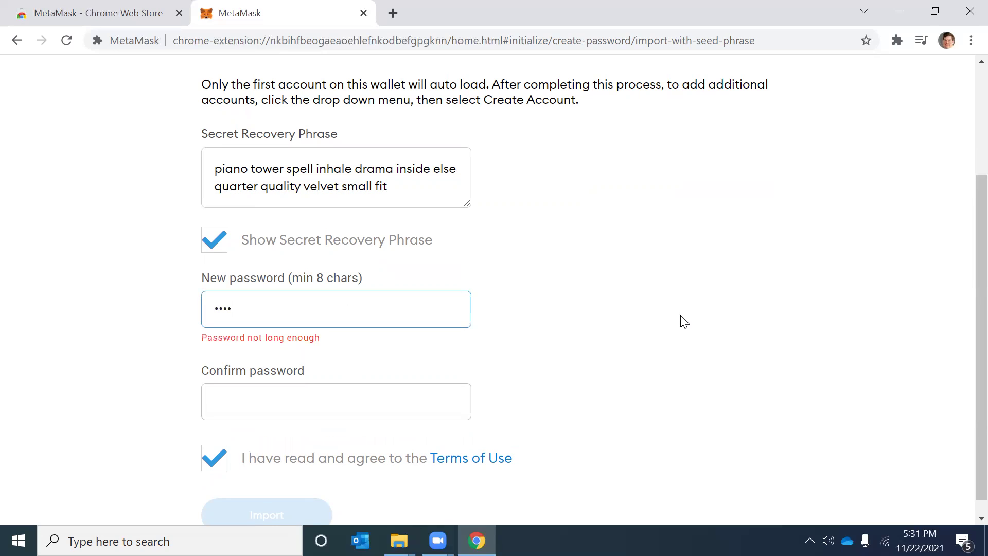
text(a)
key(Tab)
text(aaaaa)
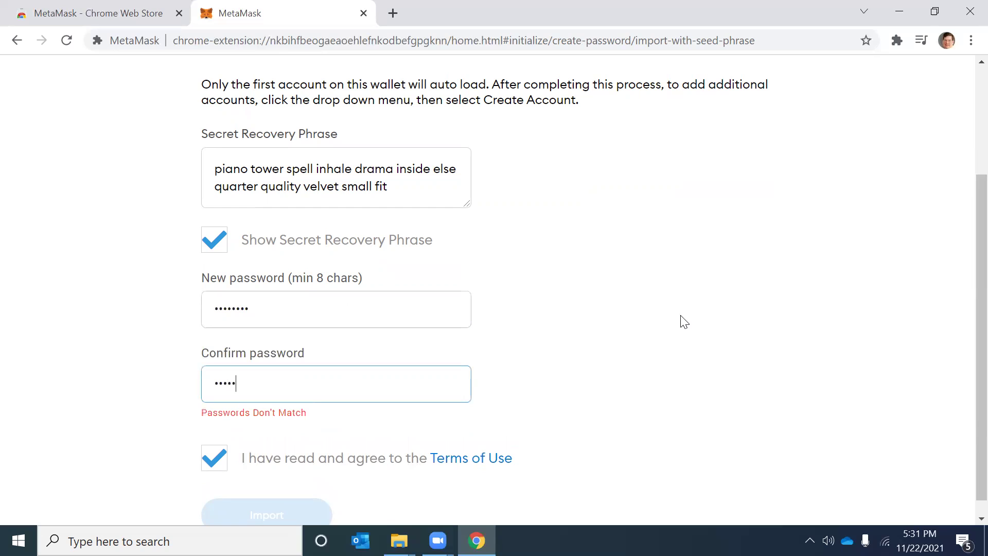
text(aaa)
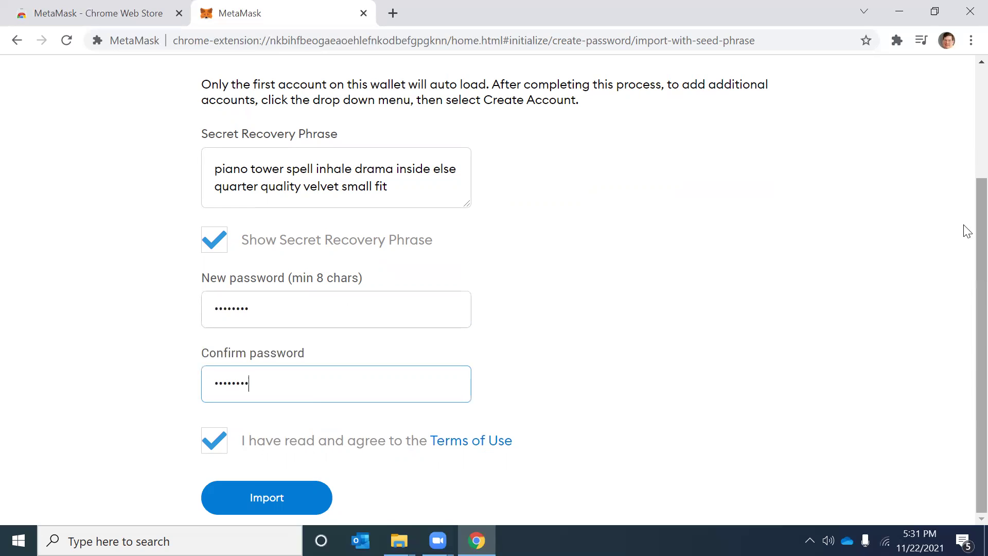
click(317, 504)
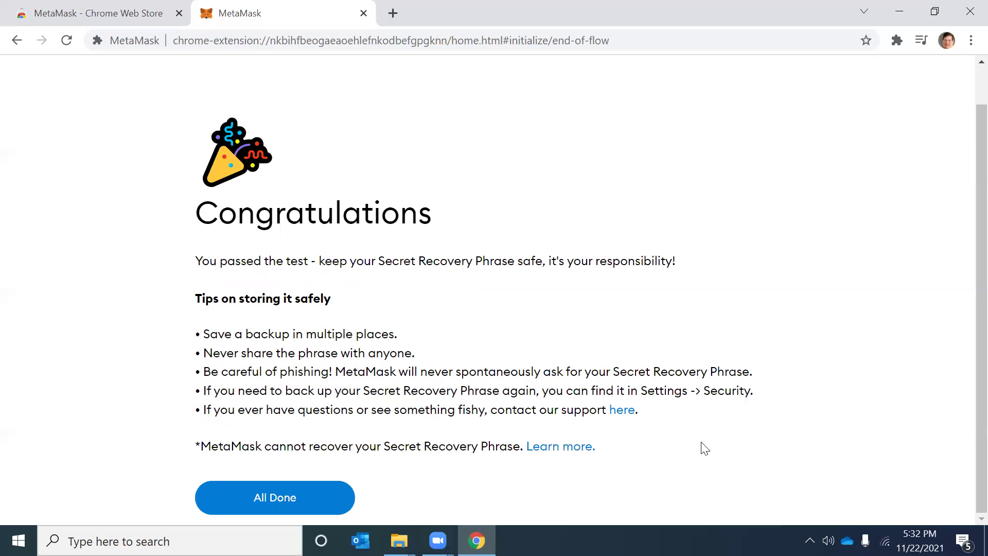
click(278, 507)
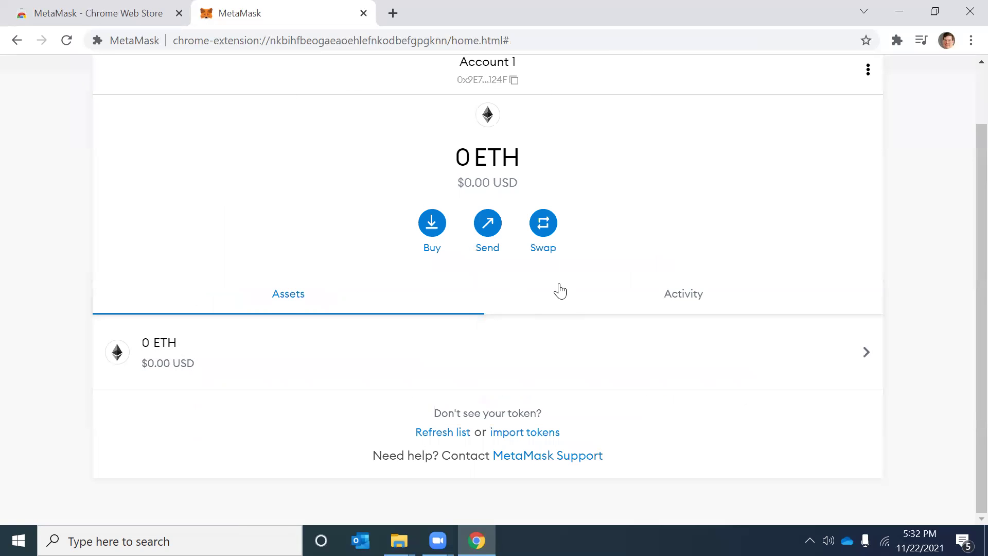
click(684, 310)
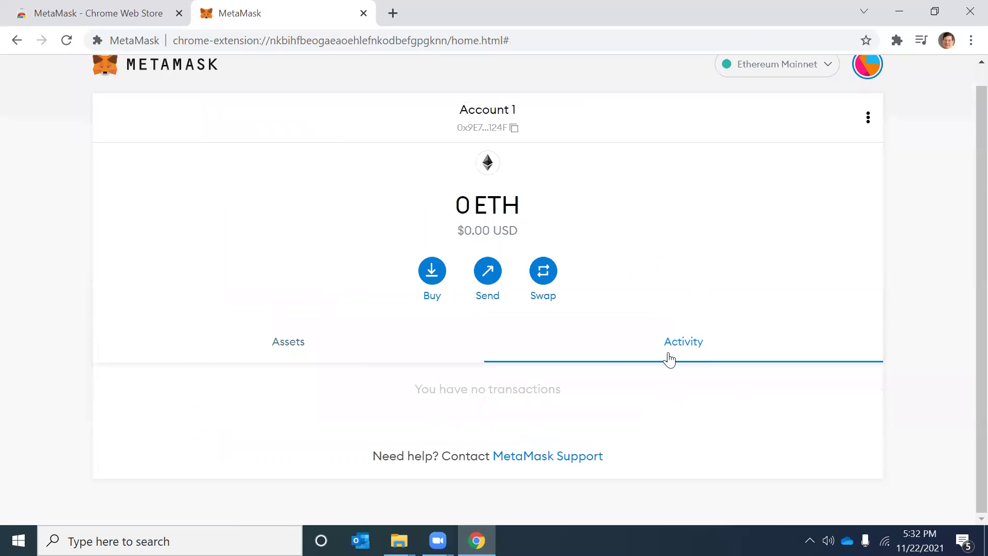
click(356, 352)
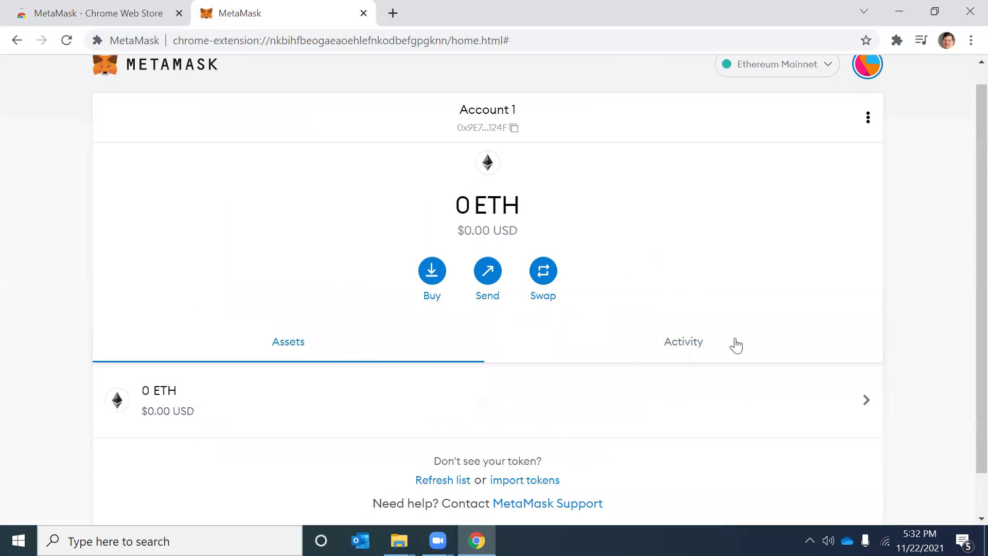
scroll(750, 353, down, 1)
scroll(961, 227, up, 2)
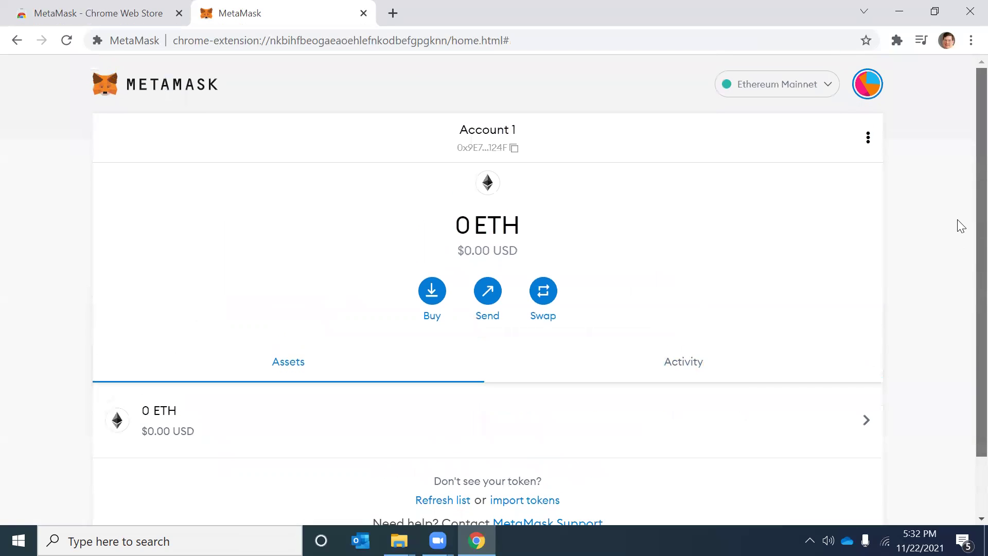
click(823, 95)
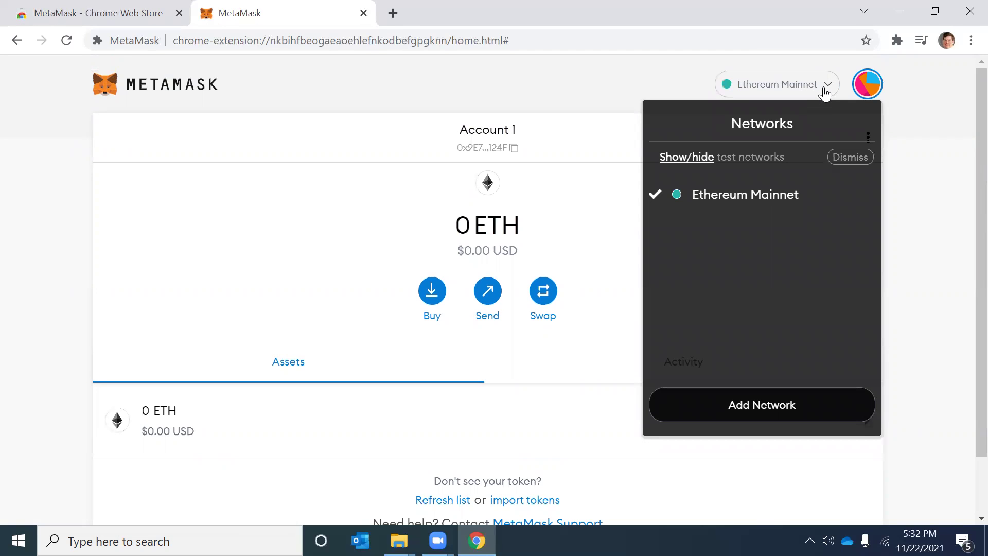
click(774, 412)
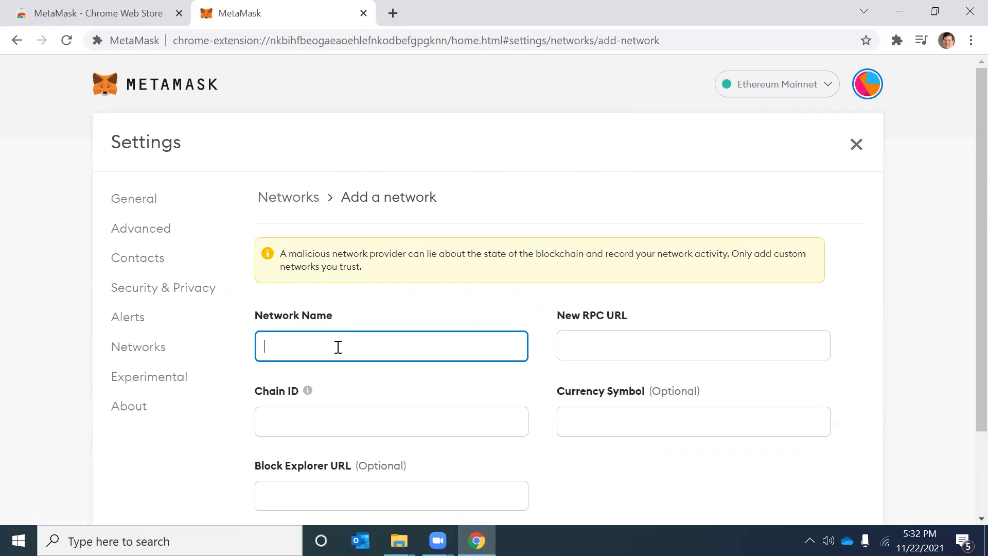
scroll(463, 410, down, 2)
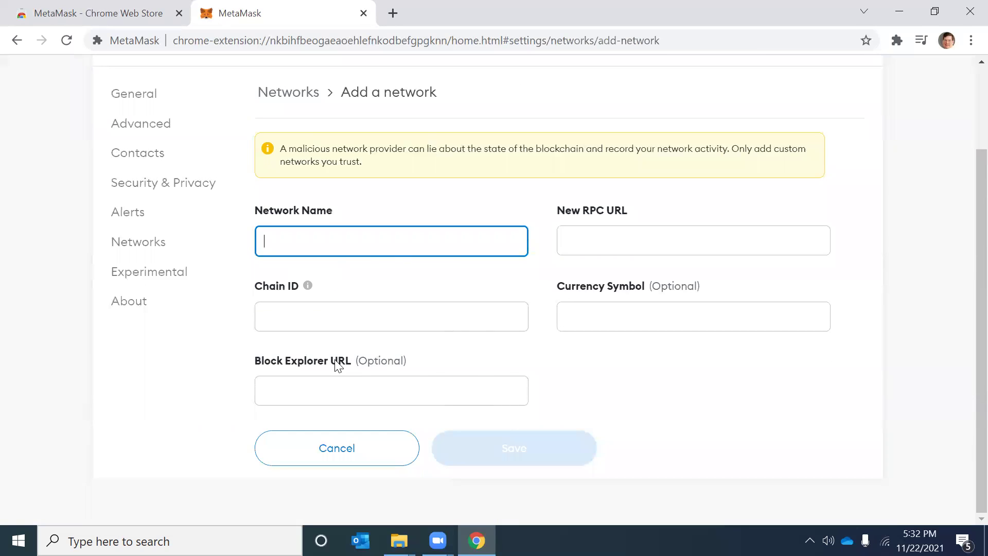
scroll(457, 310, up, 2)
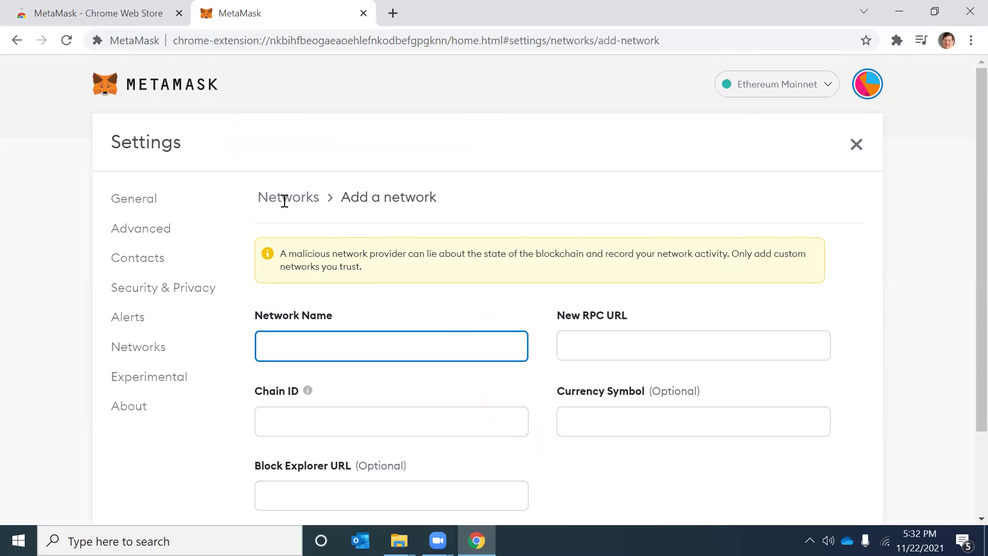
click(857, 146)
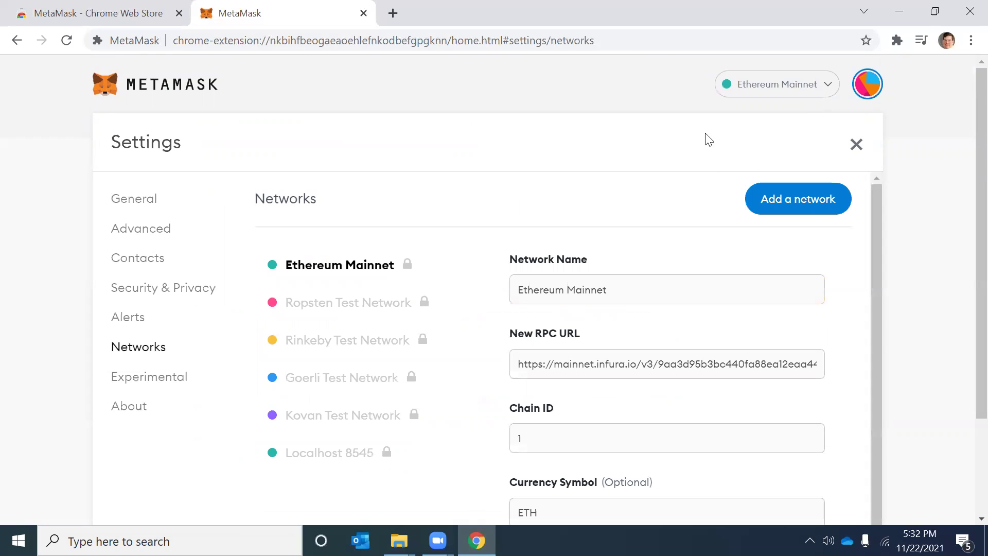
scroll(842, 433, down, 1)
scroll(839, 435, up, 1)
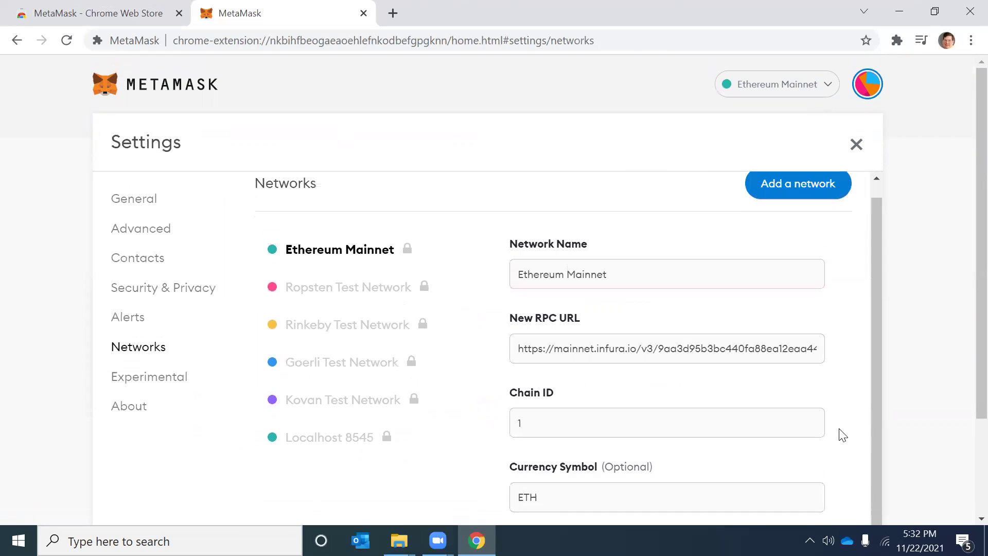
click(305, 304)
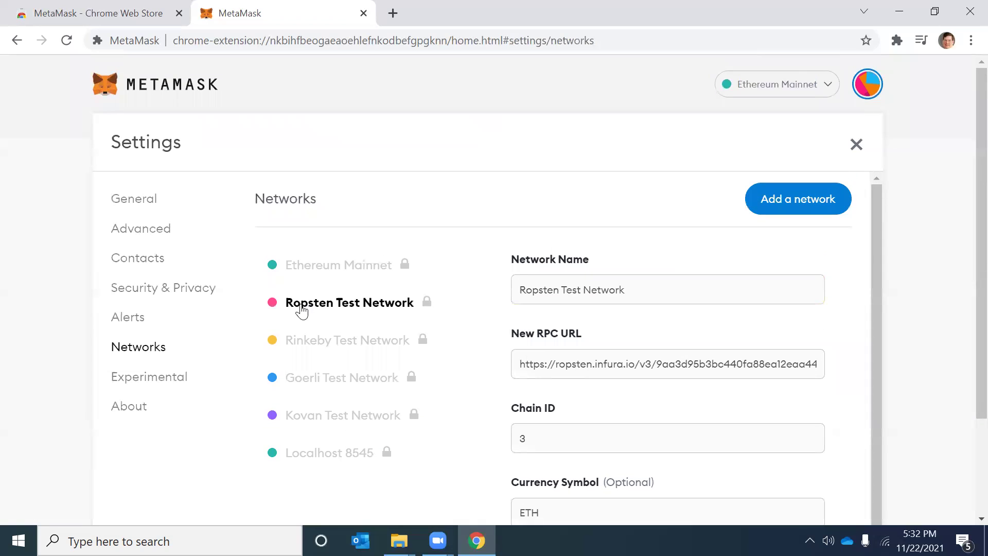
scroll(404, 275, down, 1)
scroll(406, 275, up, 1)
click(797, 201)
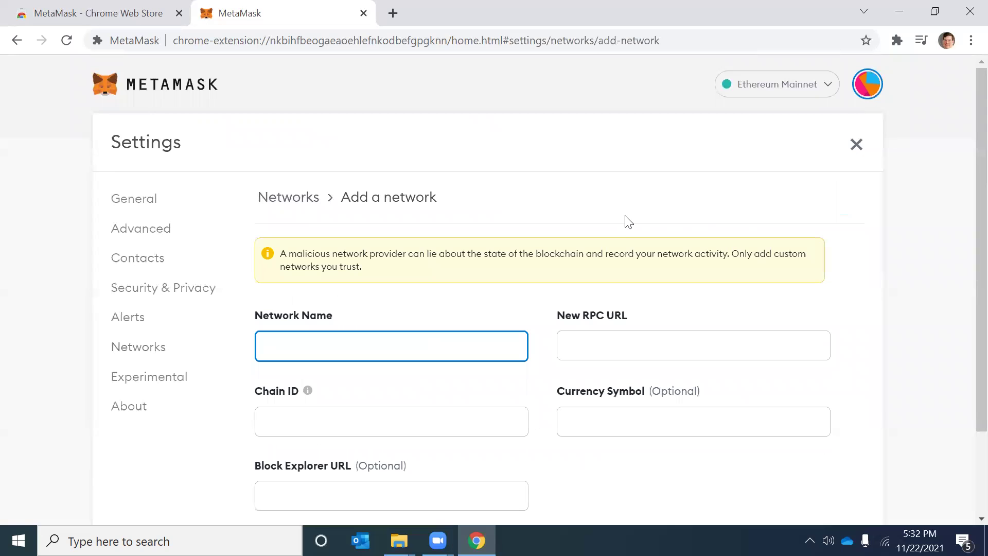
click(857, 146)
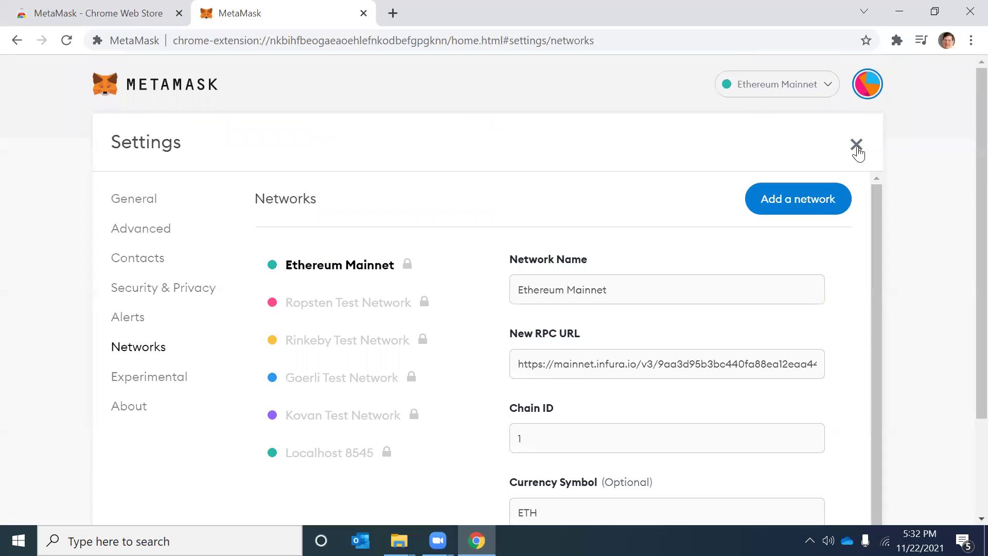
click(857, 147)
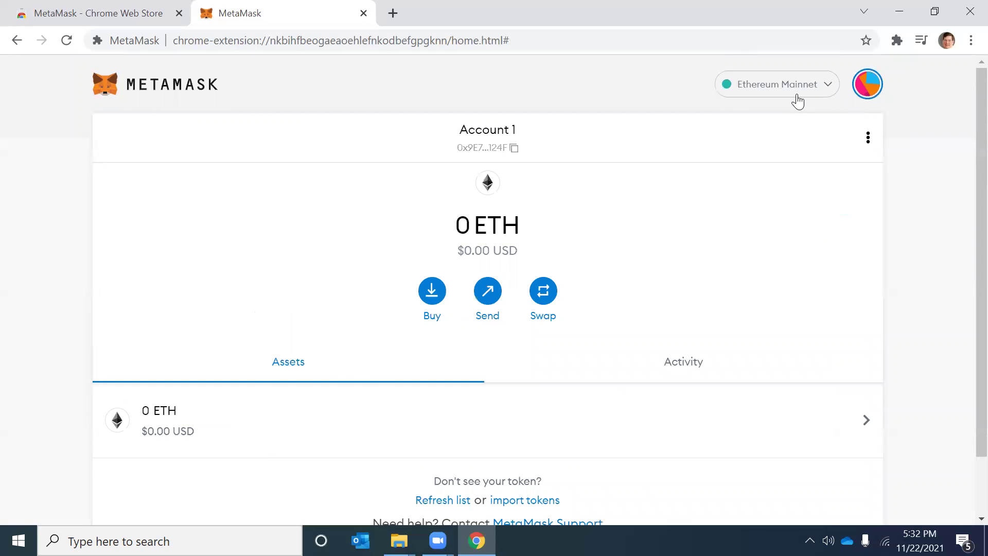
From the network list, jump to the Show/hide test networks setting
click(810, 88)
click(529, 91)
click(775, 97)
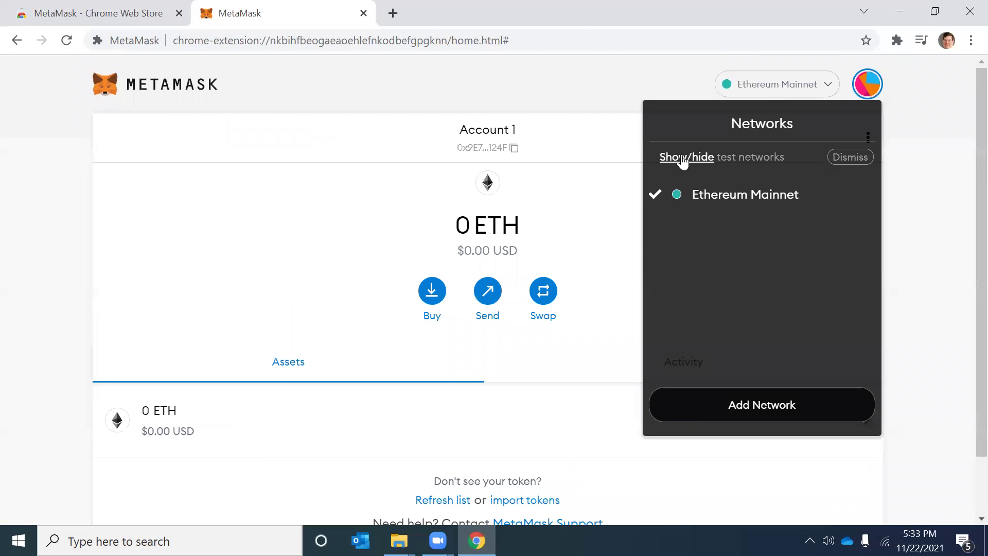
click(683, 158)
Scroll through the Advanced settings, then switch to the General settings page
scroll(695, 221, up, 15)
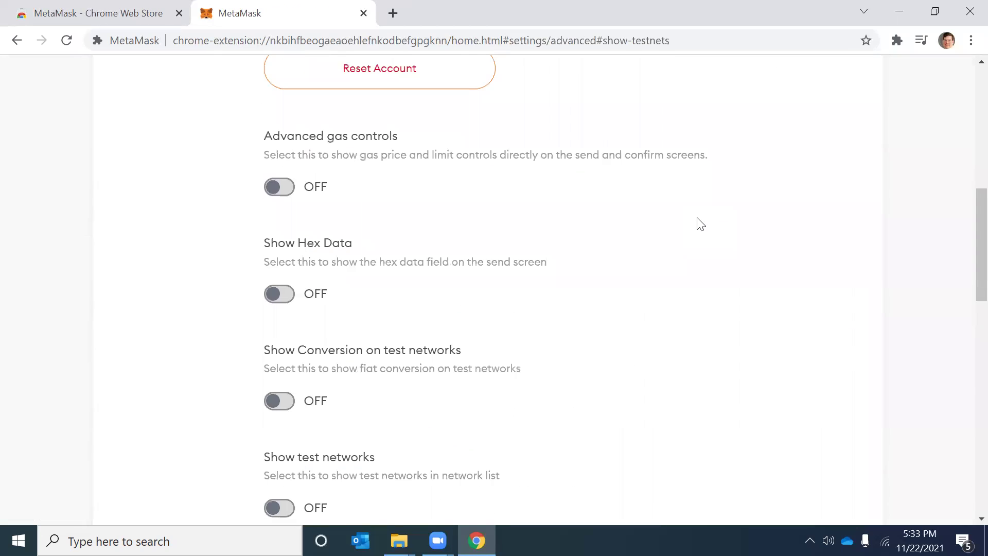
scroll(700, 224, down, 15)
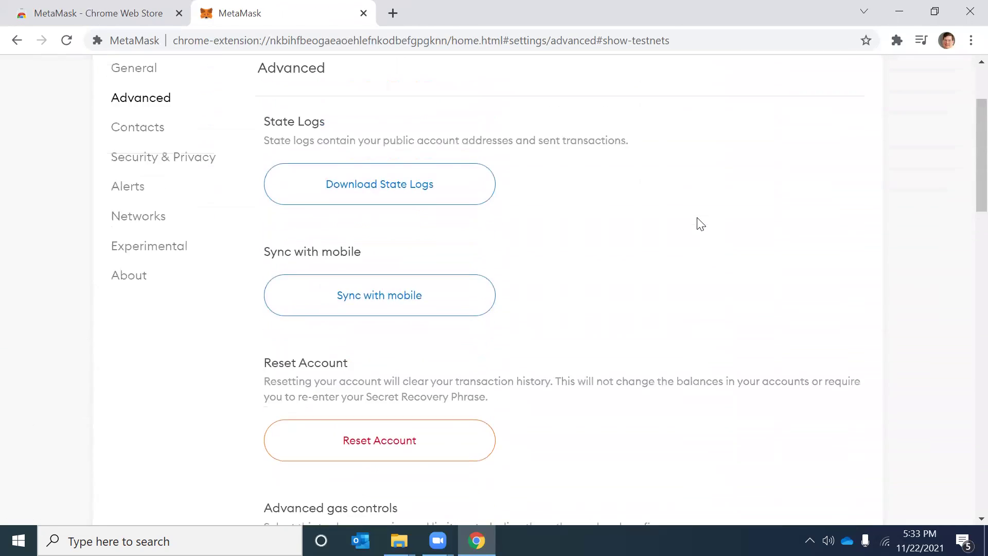
scroll(700, 224, down, 10)
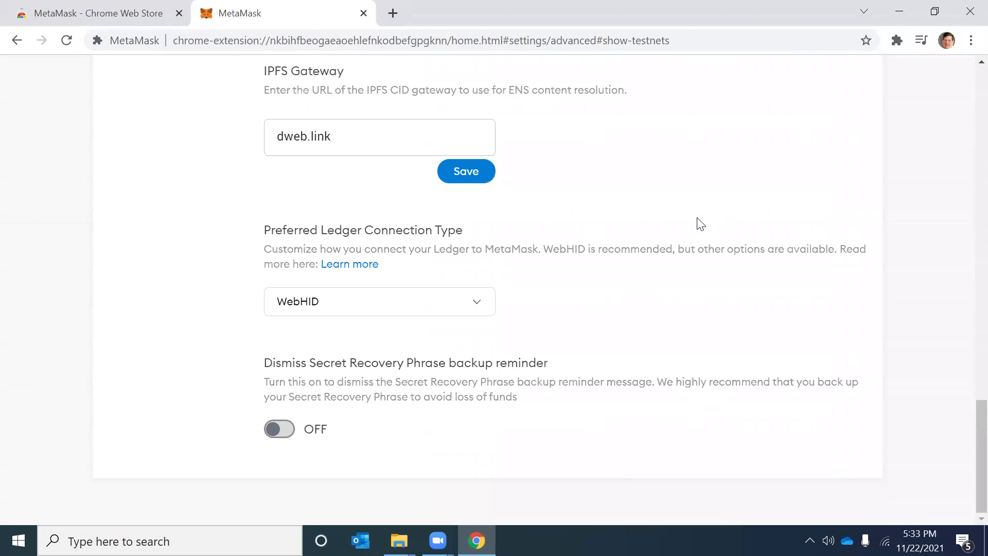
scroll(783, 350, up, 15)
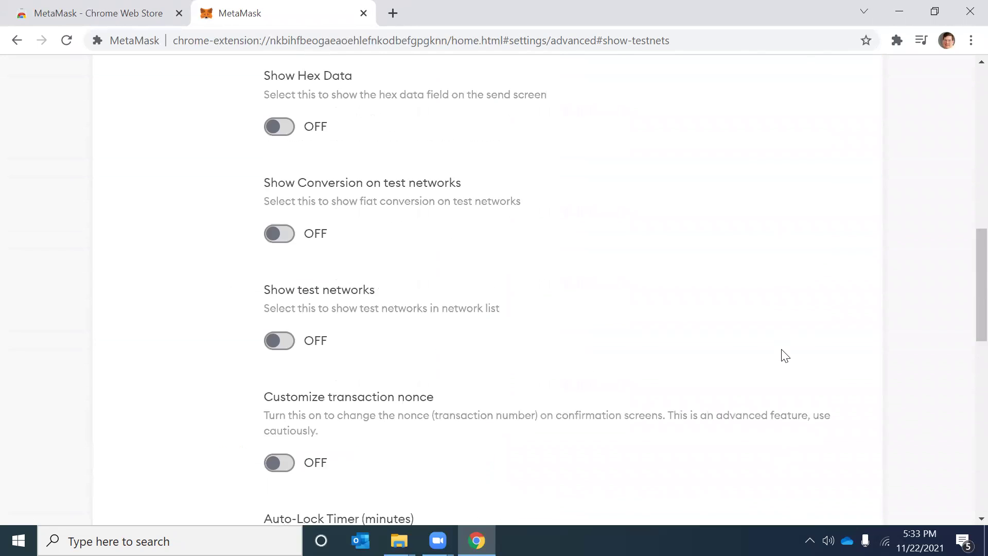
click(137, 194)
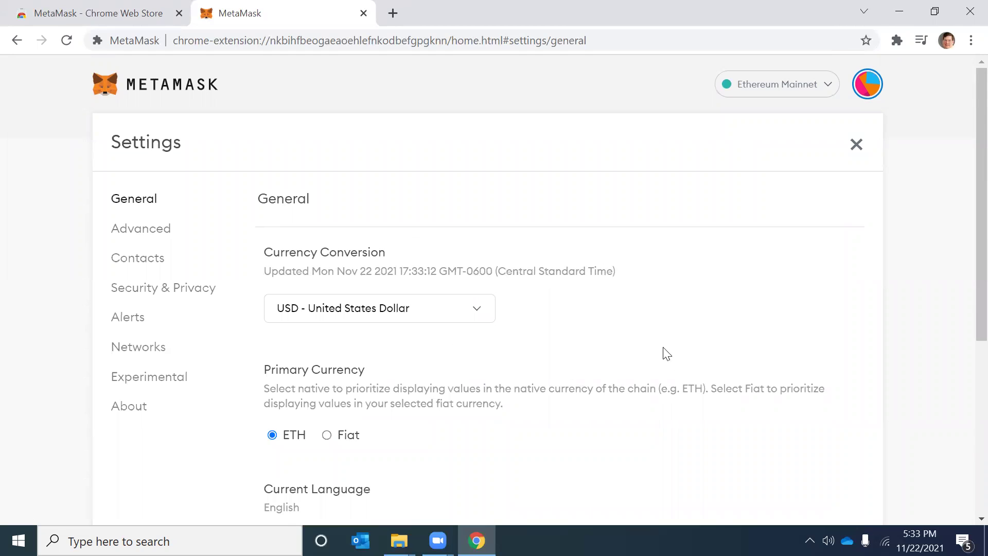
Browse the Contacts, Security & Privacy, Alerts, Networks, Experimental and About settings pages
scroll(493, 279, down, 5)
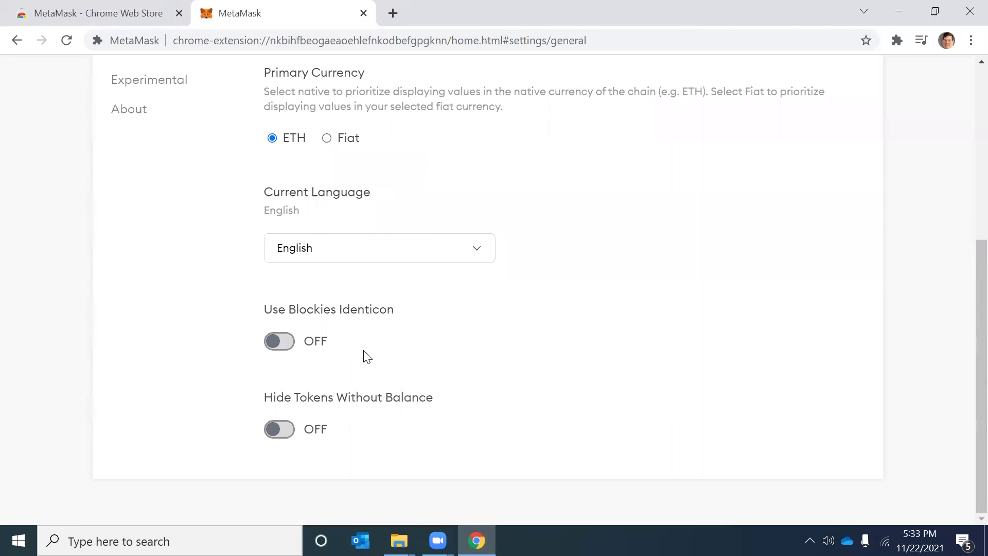
scroll(481, 369, up, 6)
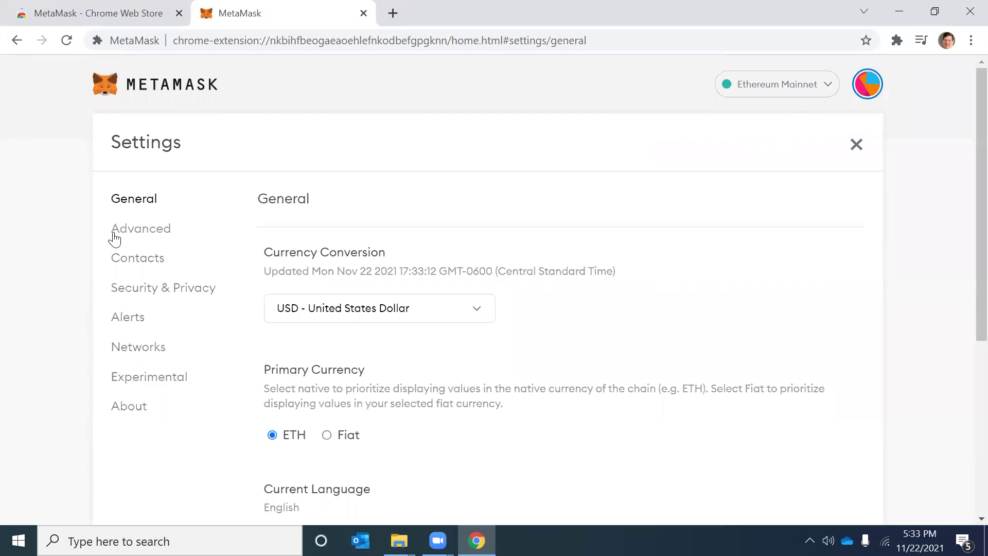
click(118, 259)
click(167, 296)
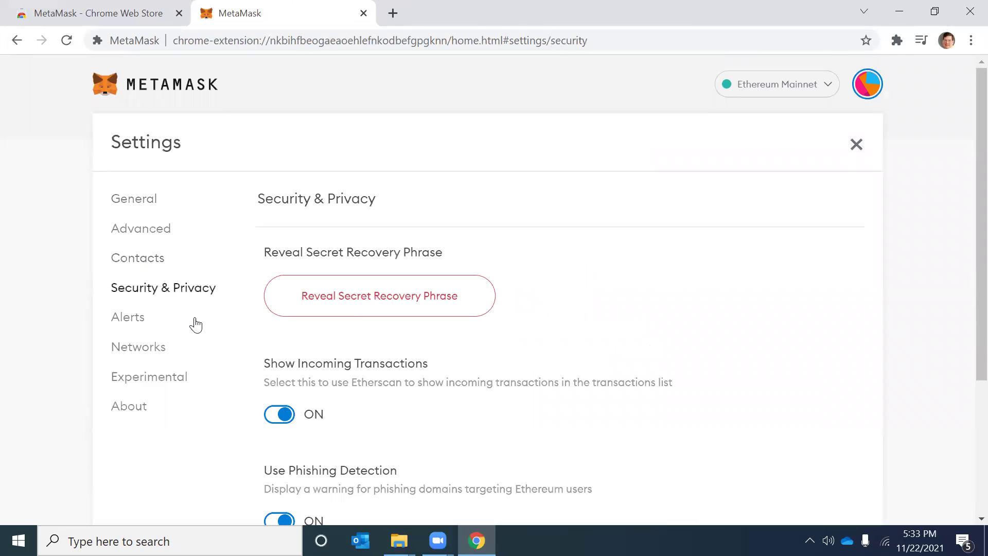
scroll(551, 375, down, 4)
scroll(551, 371, up, 4)
click(117, 322)
click(136, 354)
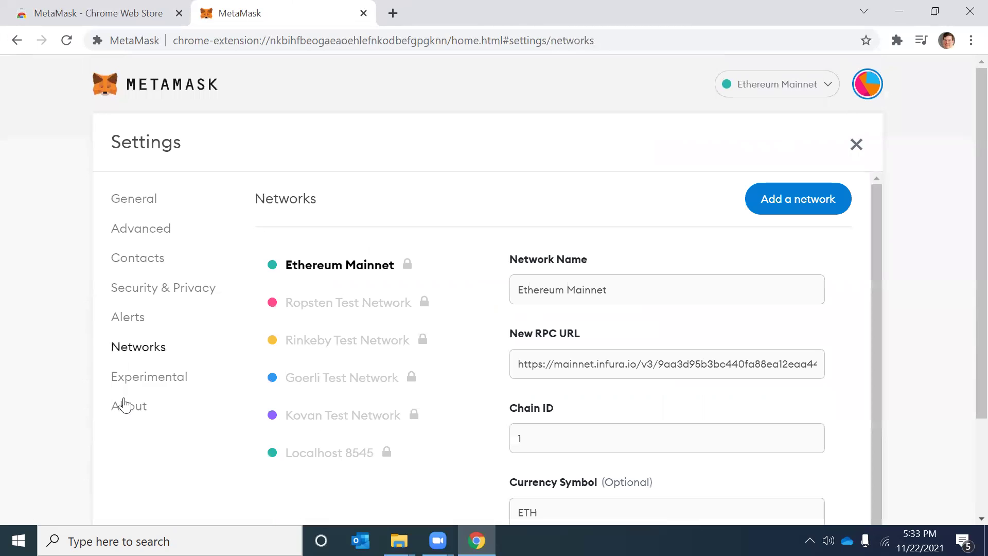
click(123, 381)
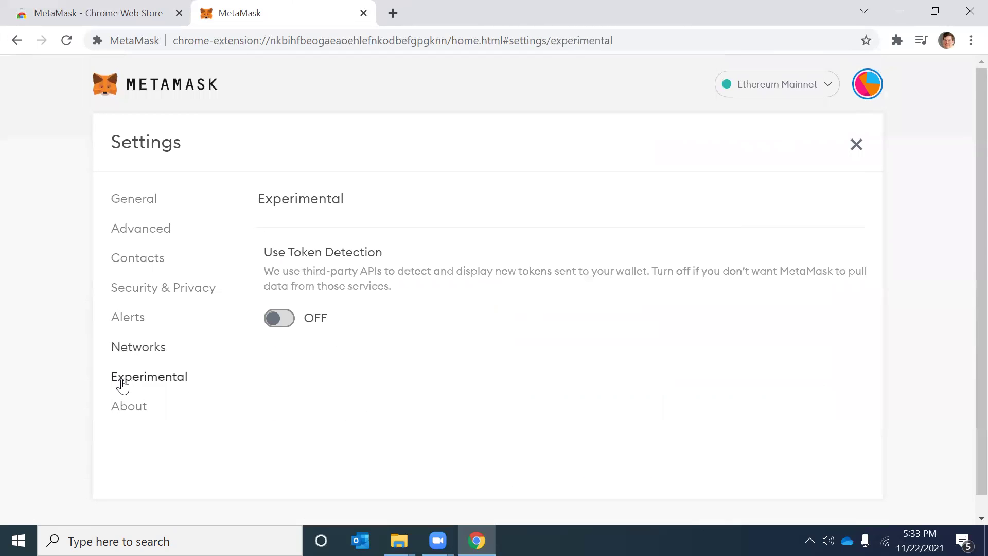
click(129, 407)
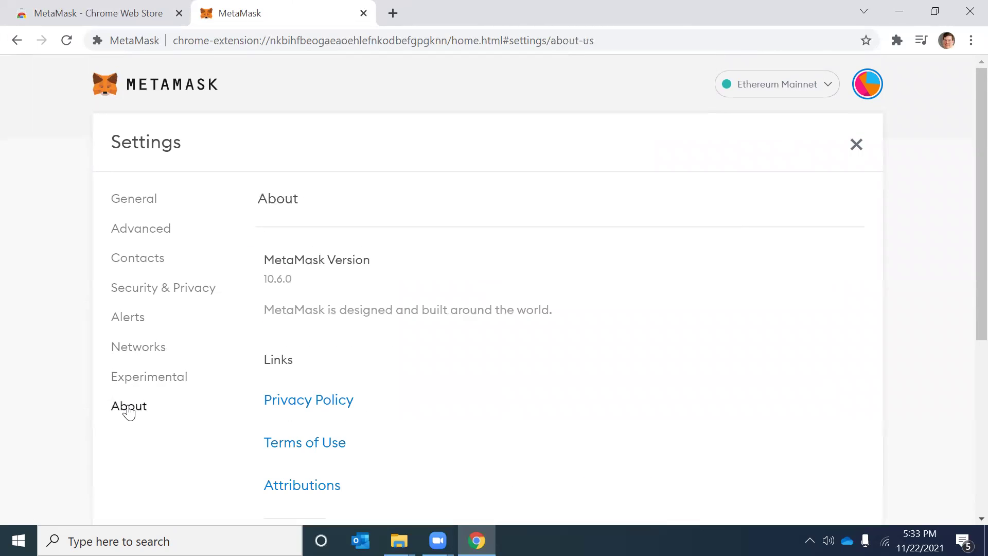
scroll(436, 298, down, 6)
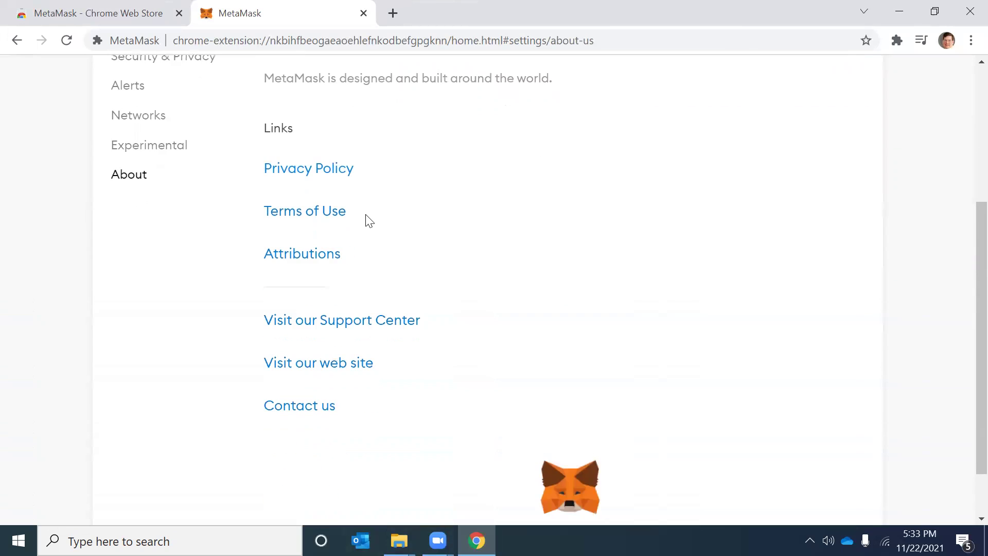
scroll(460, 274, up, 1)
scroll(462, 276, up, 5)
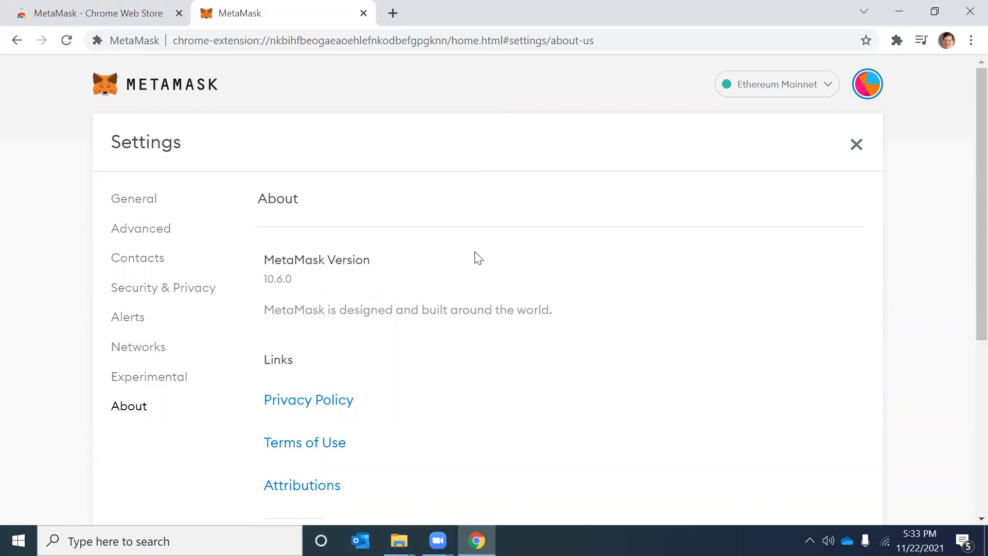
Step through General, Advanced, Contacts, Security & Privacy and Alerts, ending on Networks
click(138, 200)
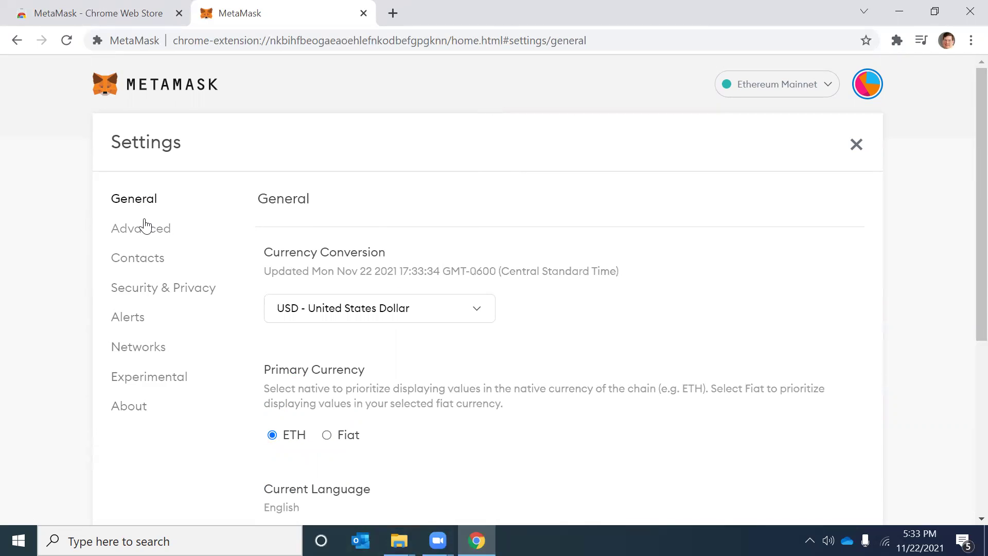
click(145, 226)
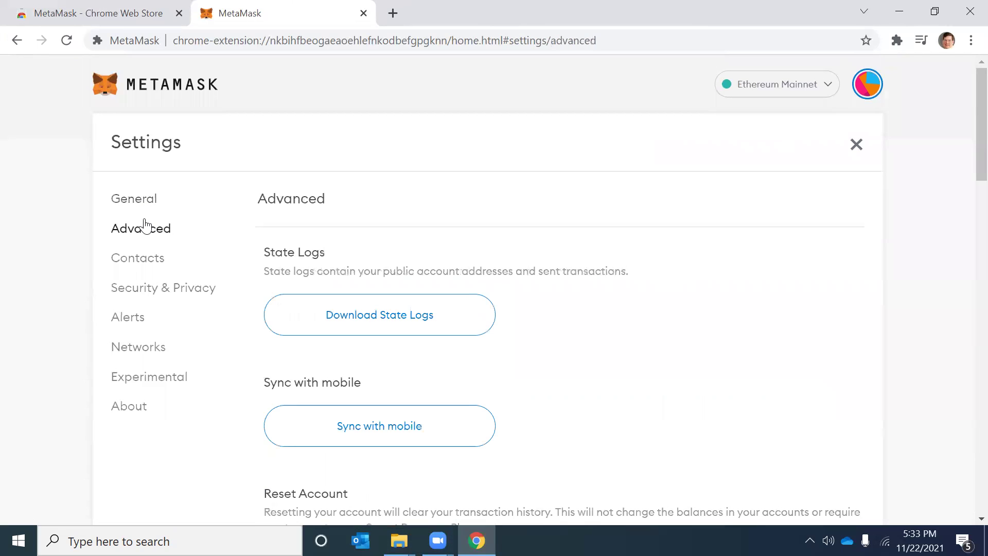
click(136, 260)
click(132, 291)
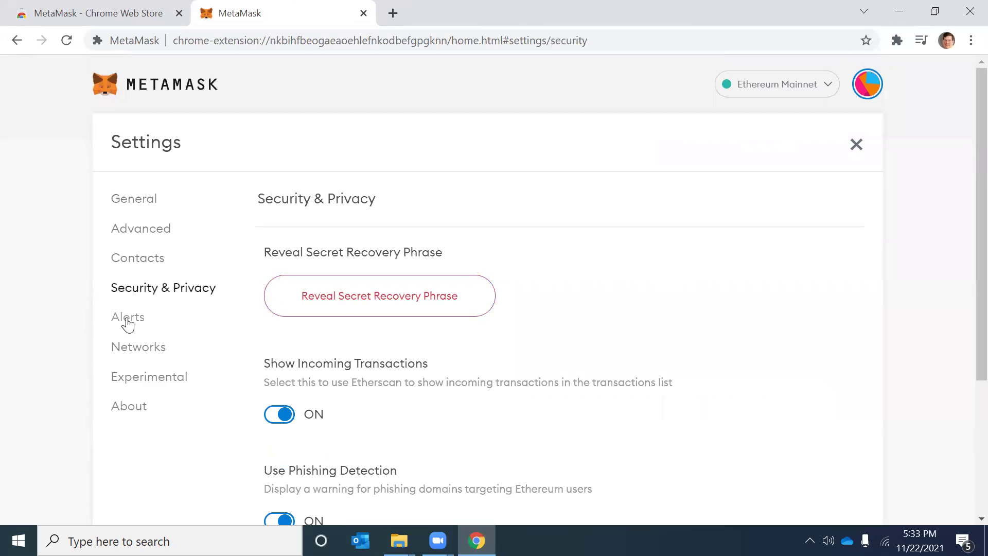
click(129, 322)
click(129, 348)
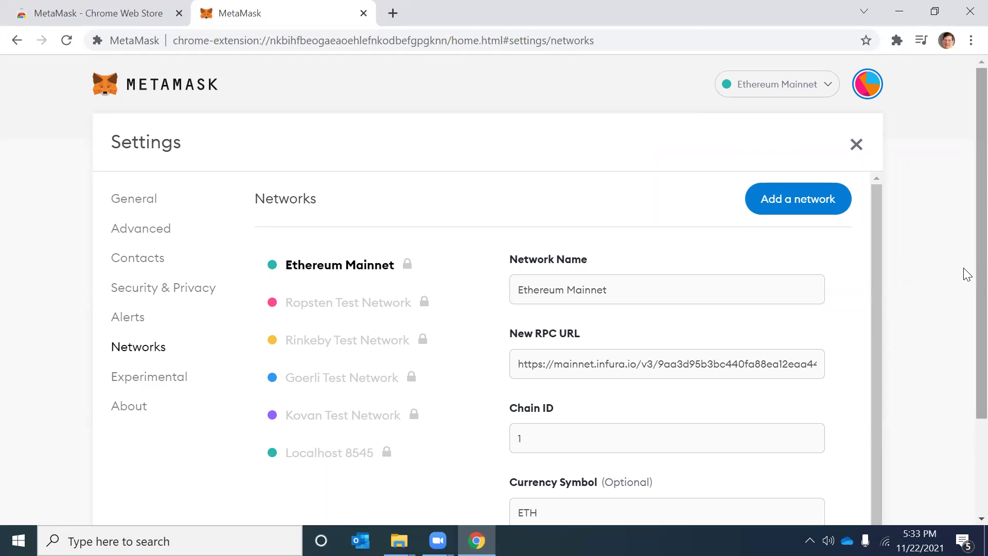
View the Ropsten, Rinkeby, Goerli, Kovan and Localhost 8545 network details
scroll(966, 309, down, 3)
drag(877, 303, 879, 279)
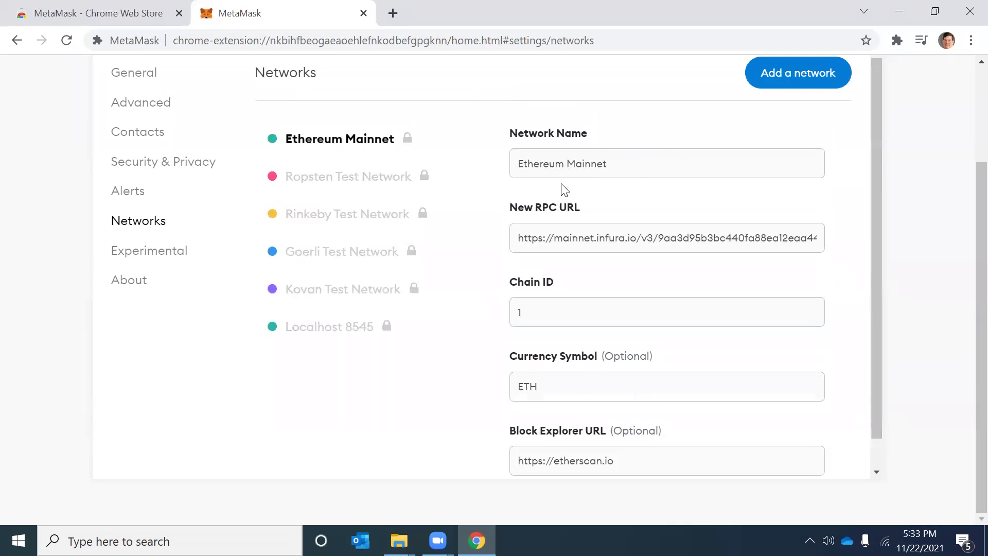
click(336, 185)
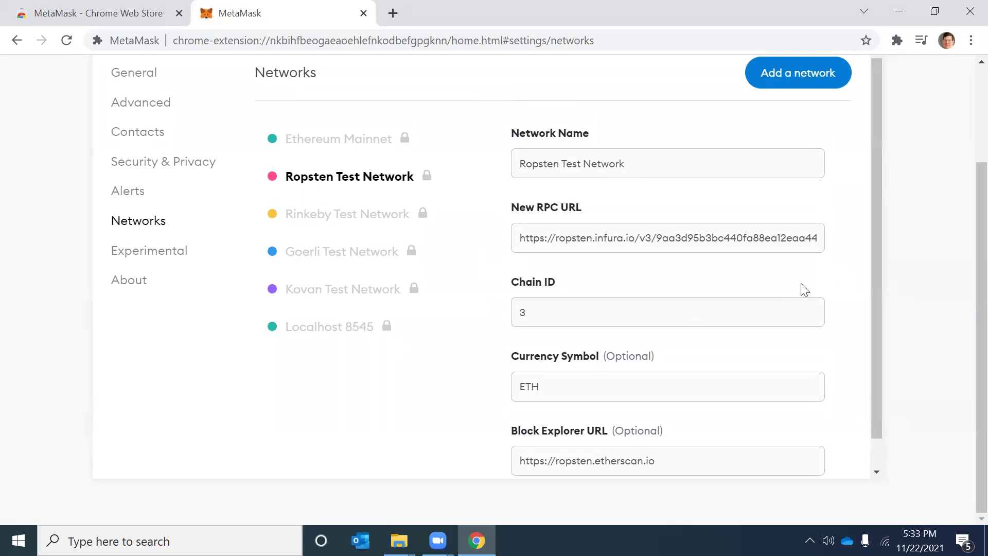
drag(871, 265, 867, 236)
scroll(966, 256, up, 1)
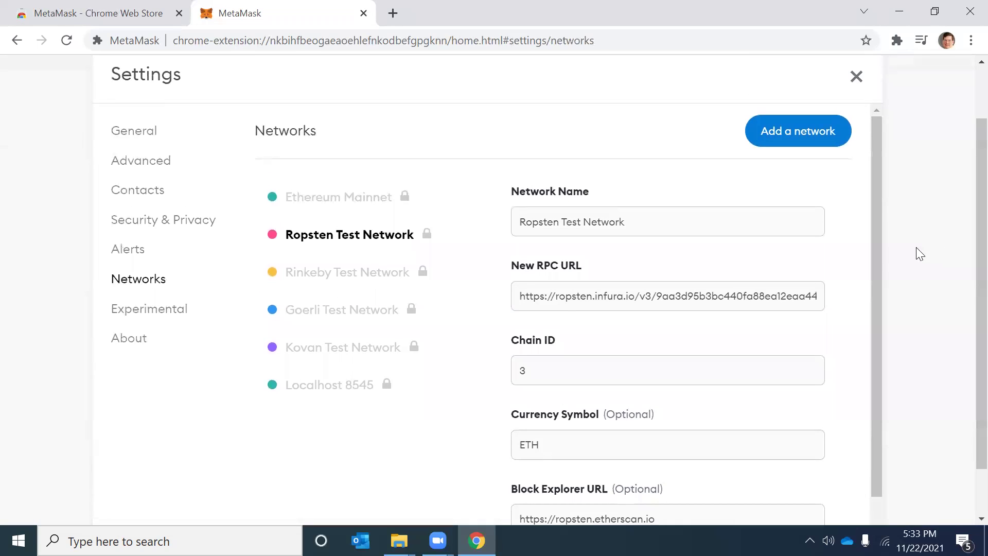
drag(876, 261, 883, 363)
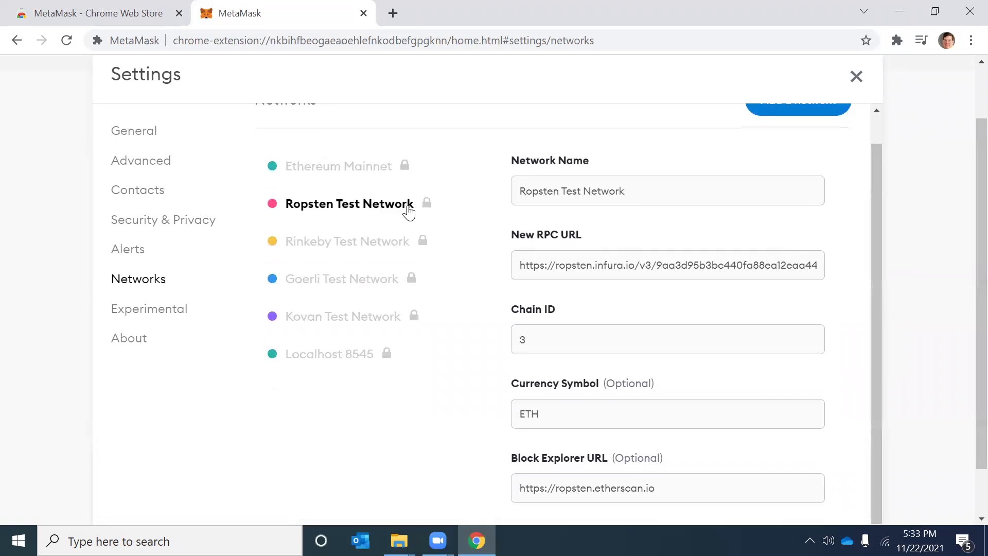
click(361, 248)
scroll(455, 263, up, 1)
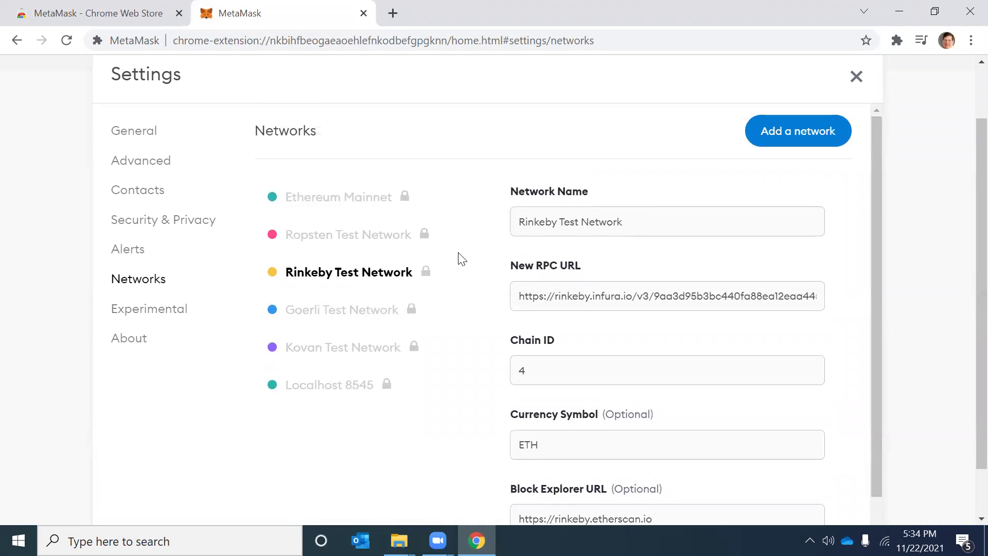
click(365, 314)
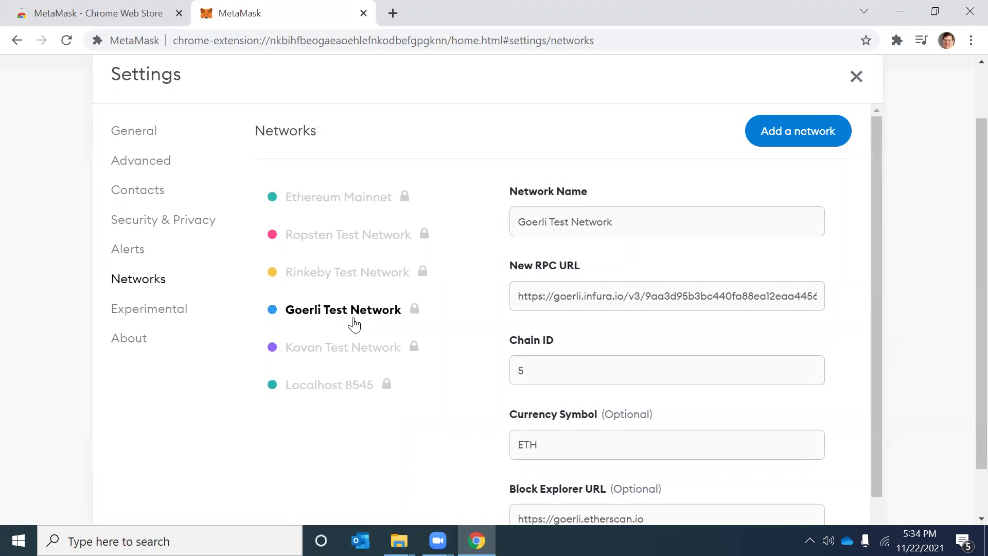
click(345, 352)
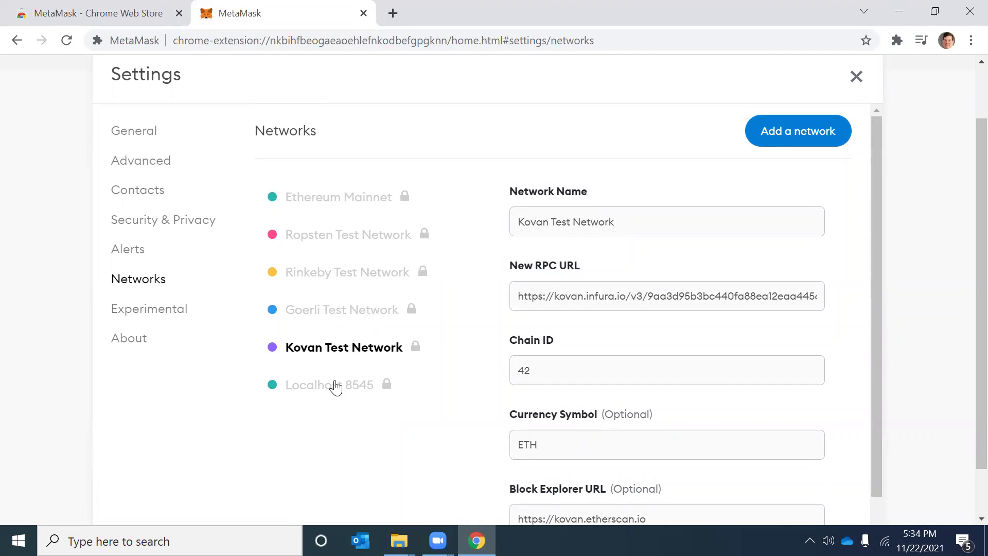
click(335, 387)
Recheck Kovan, Goerli and Ropsten details, then close Settings from the General page
click(349, 360)
click(334, 311)
click(360, 236)
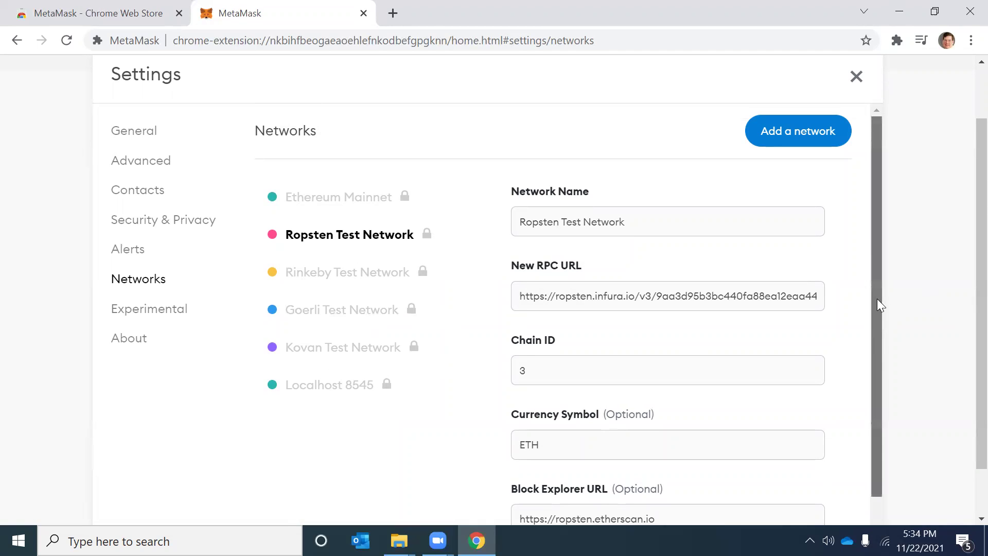
scroll(967, 467, down, 2)
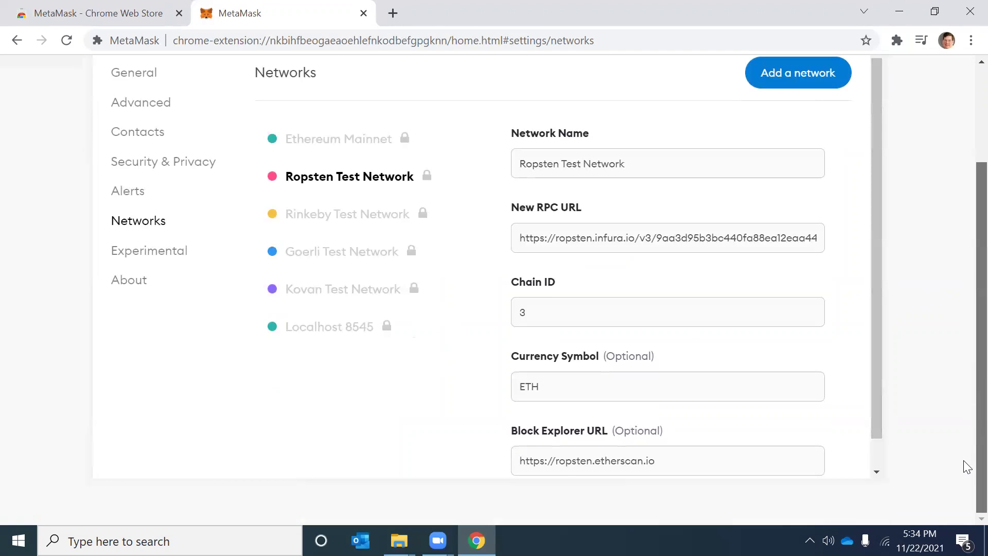
scroll(964, 194, up, 3)
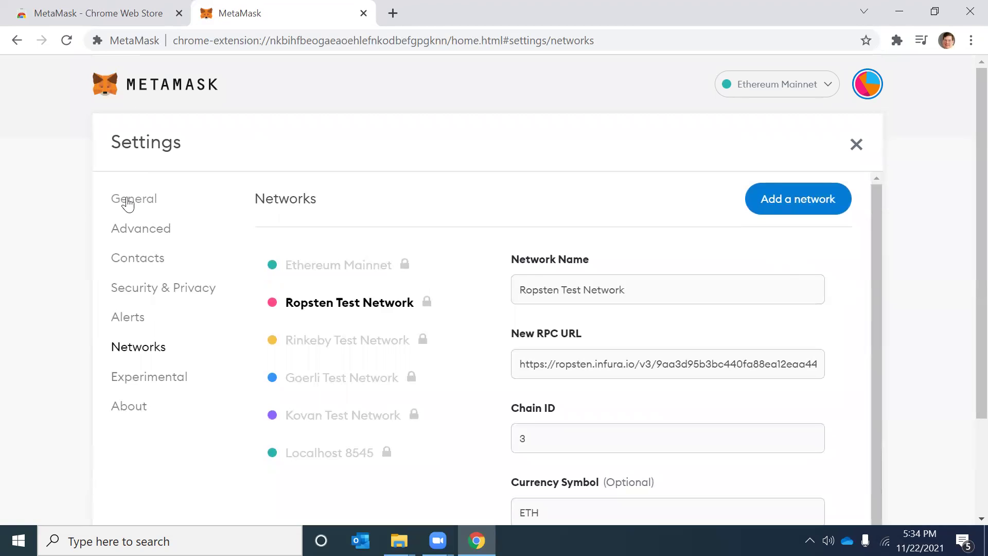
click(128, 204)
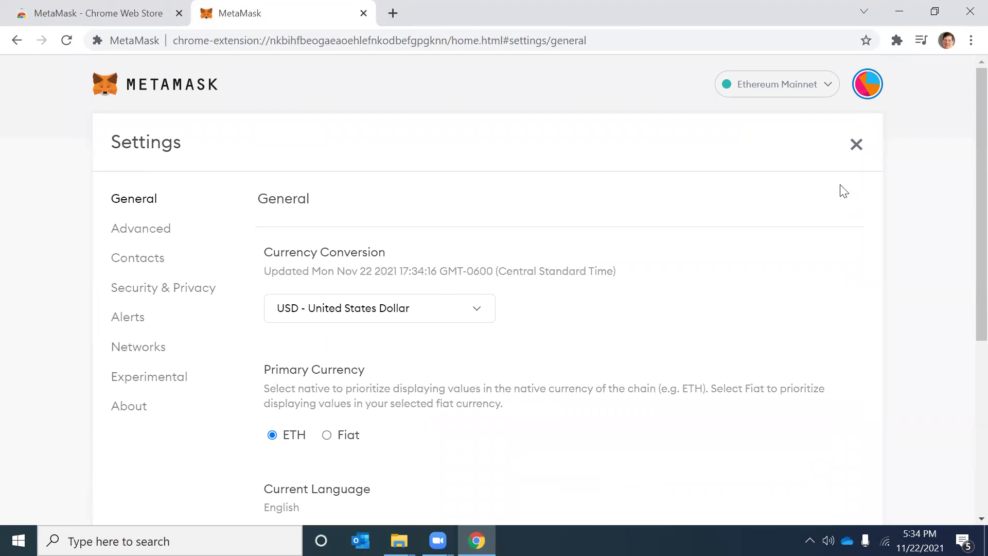
click(856, 146)
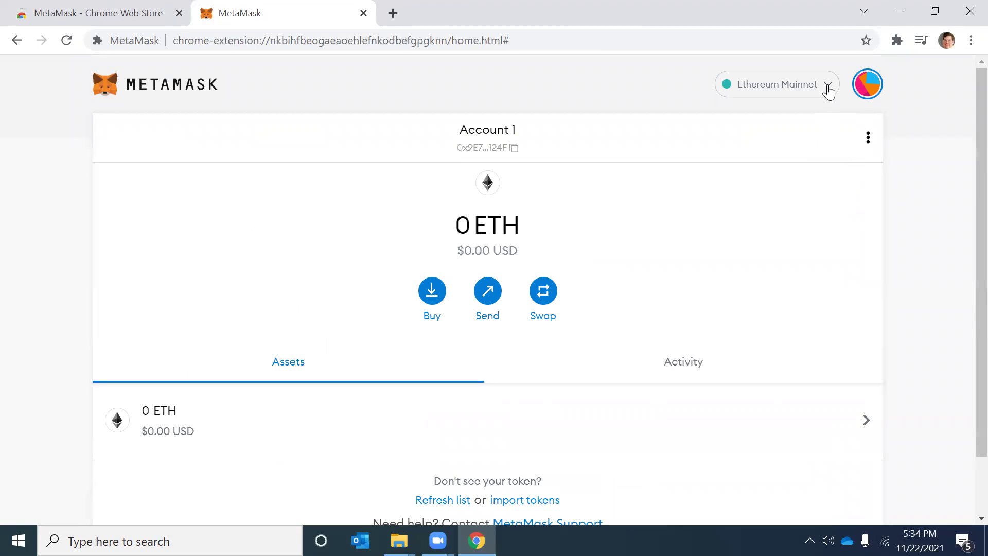
Turn on Show test networks in MetaMask settings
click(829, 90)
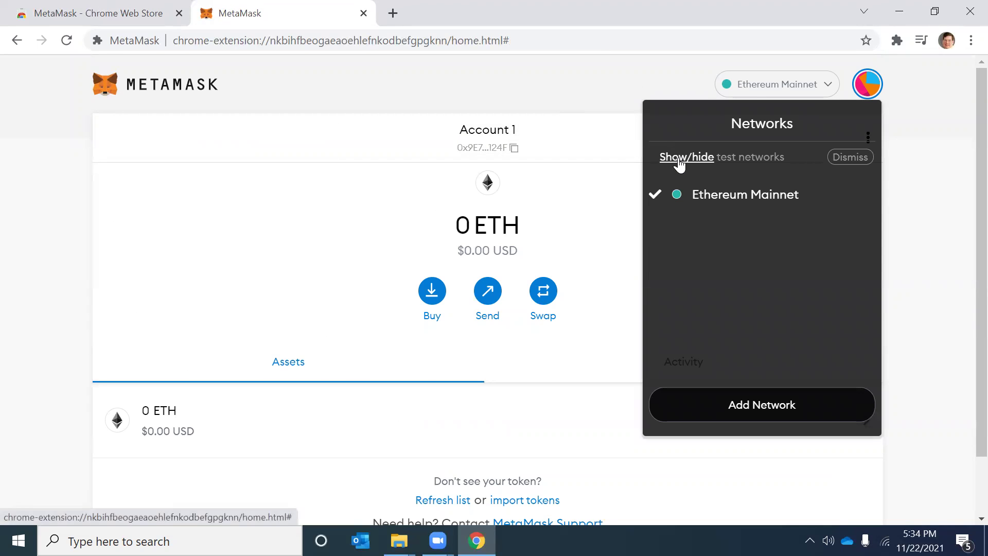
click(680, 162)
scroll(965, 289, up, 3)
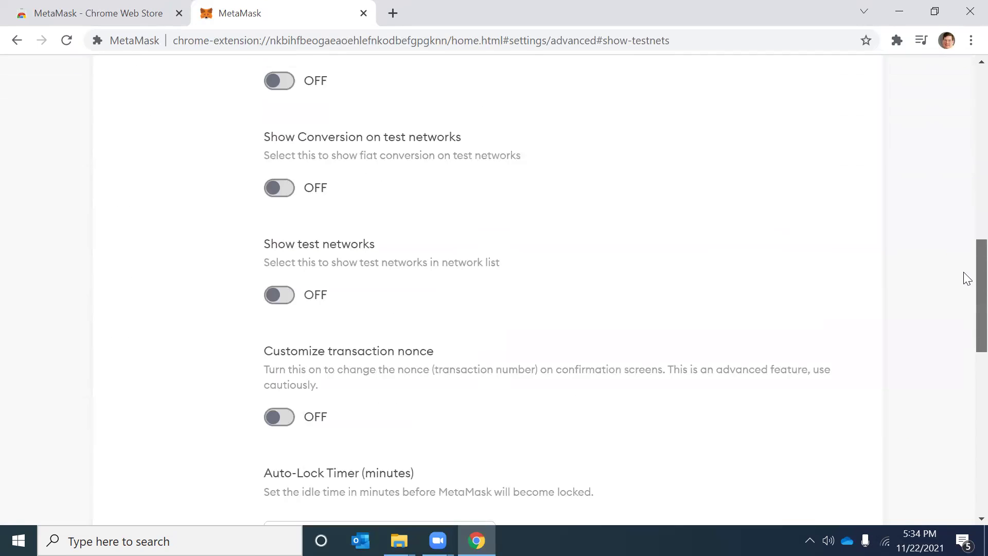
scroll(967, 278, down, 10)
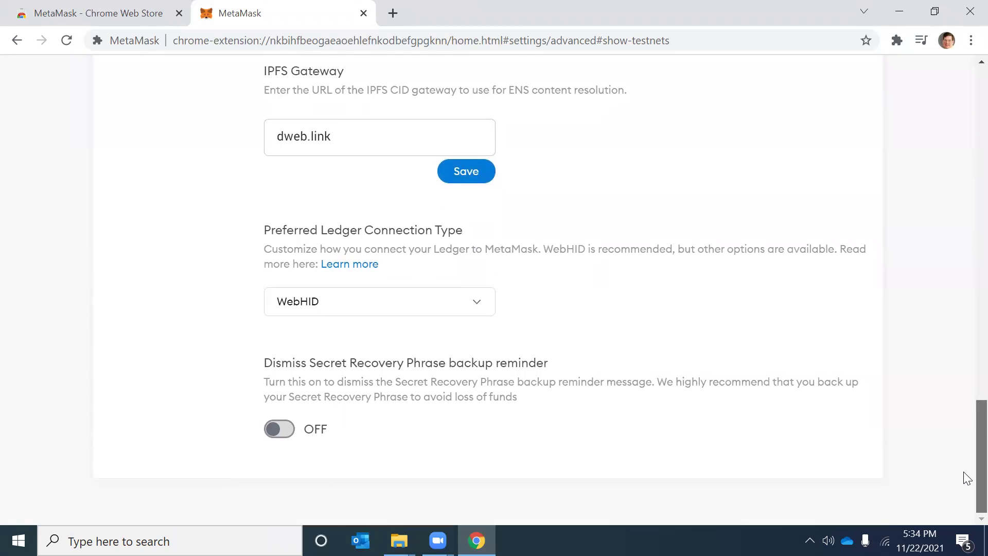
scroll(967, 345, up, 8)
scroll(968, 344, up, 7)
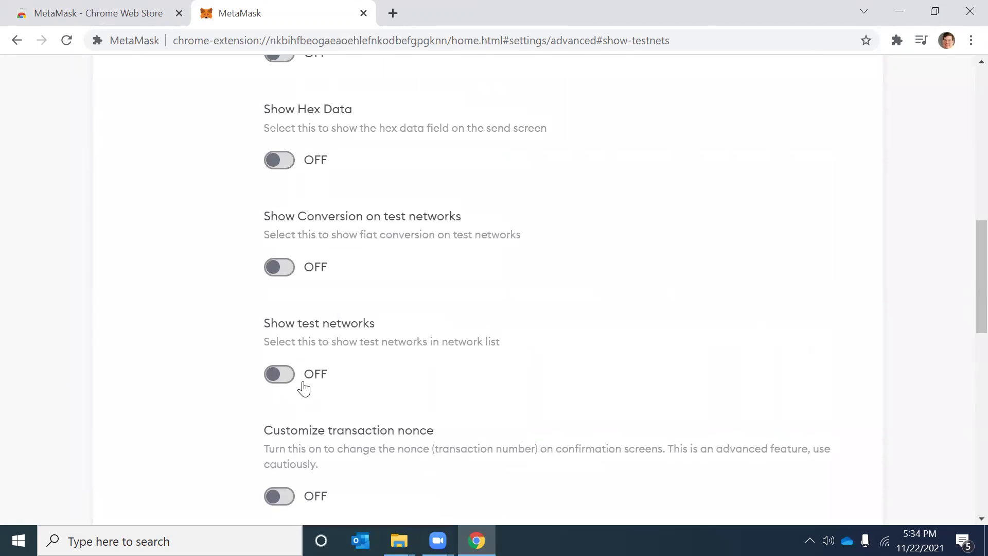
click(286, 374)
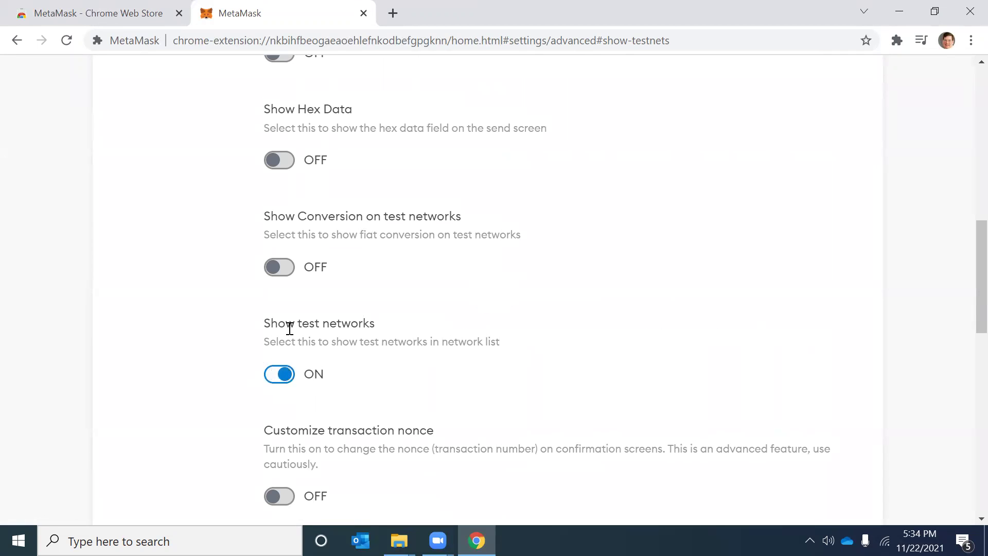
scroll(967, 346, up, 10)
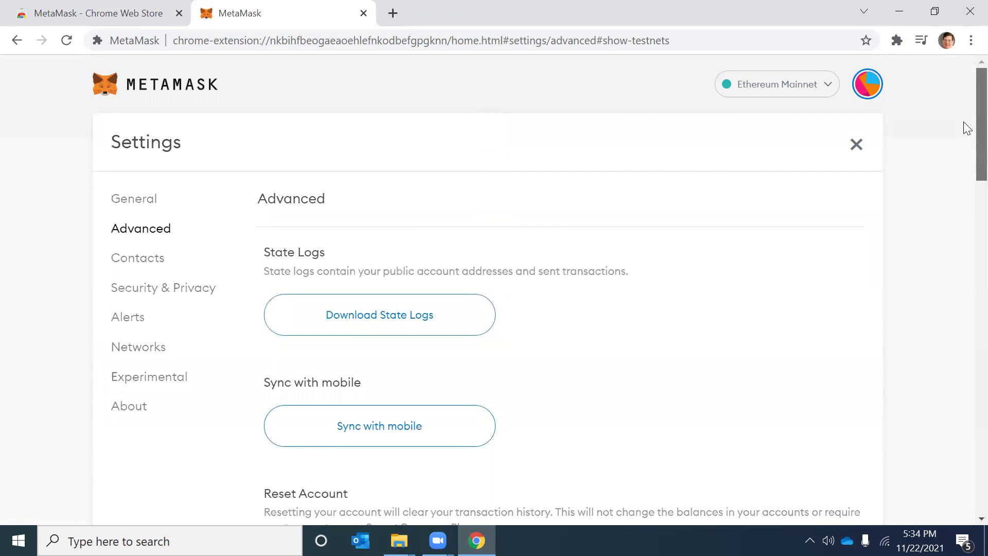
Switch the wallet to Ropsten Test Network and close Settings
click(818, 92)
click(722, 231)
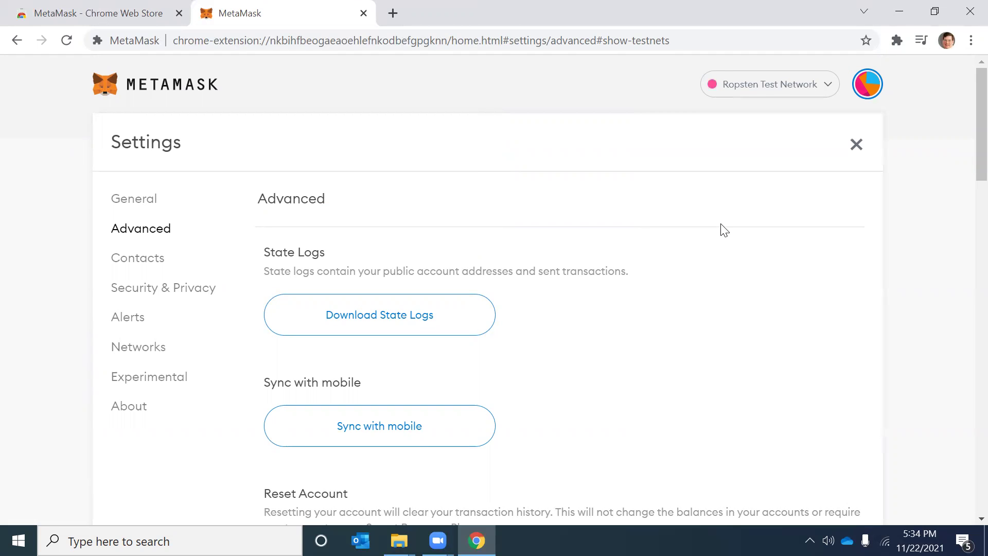
click(858, 146)
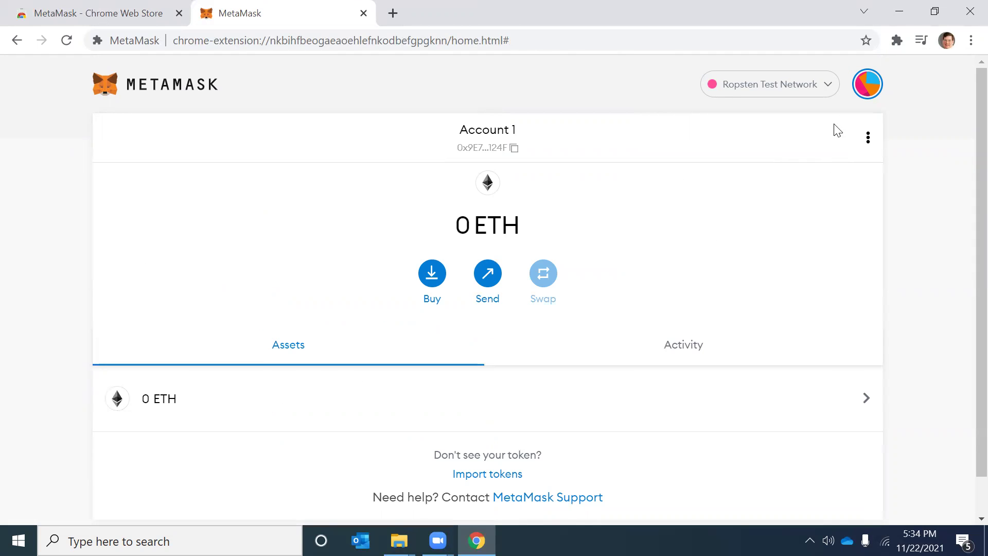
Switch the wallet through Kovan, Rinkeby and Goerli test networks in turn
click(823, 89)
click(743, 262)
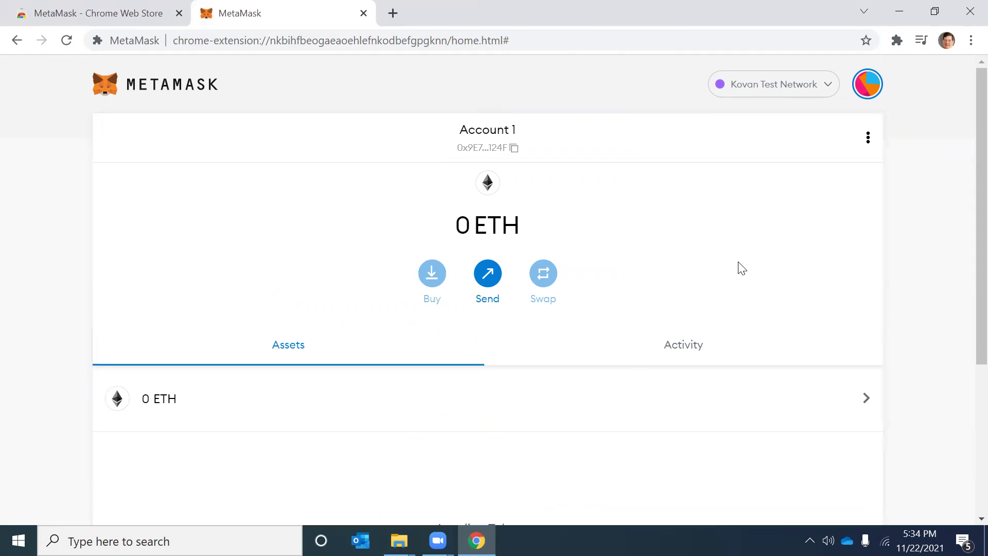
click(825, 84)
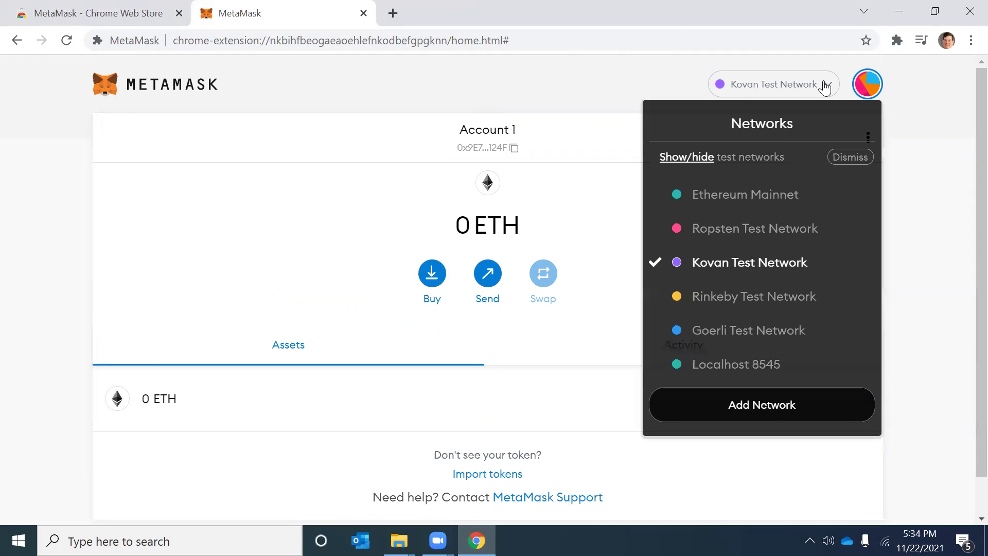
click(783, 291)
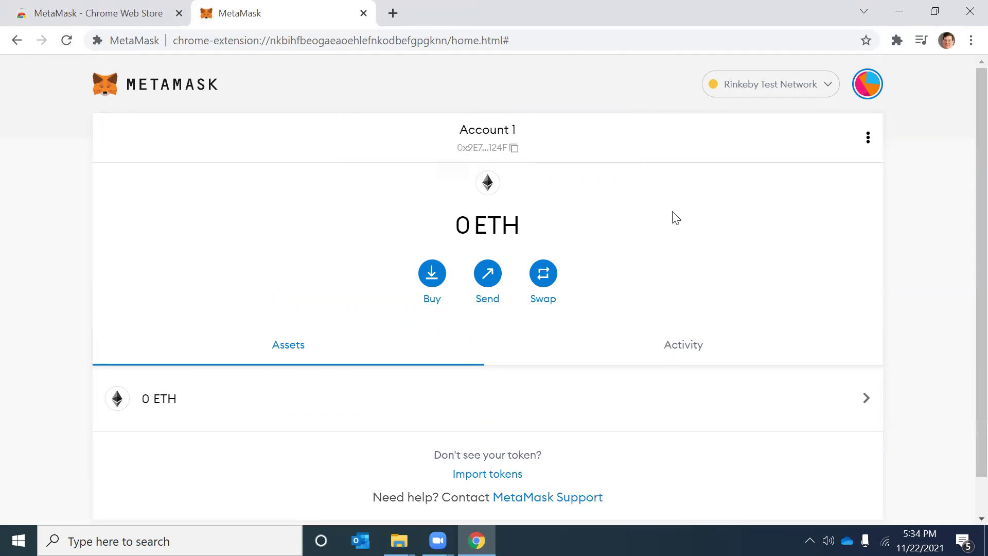
click(828, 86)
click(731, 334)
Switch back to Ethereum Mainnet and check the Activity and Assets tabs
click(828, 88)
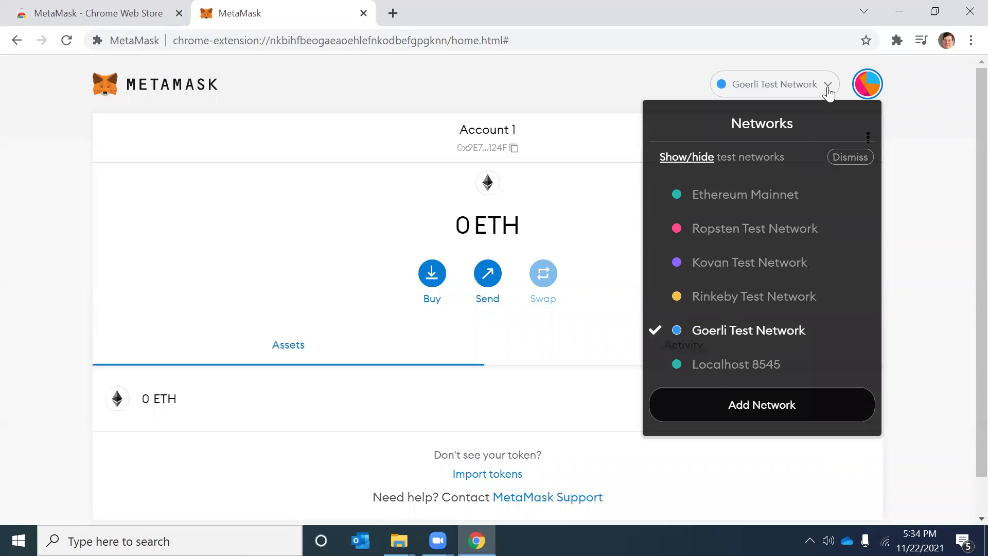
click(749, 206)
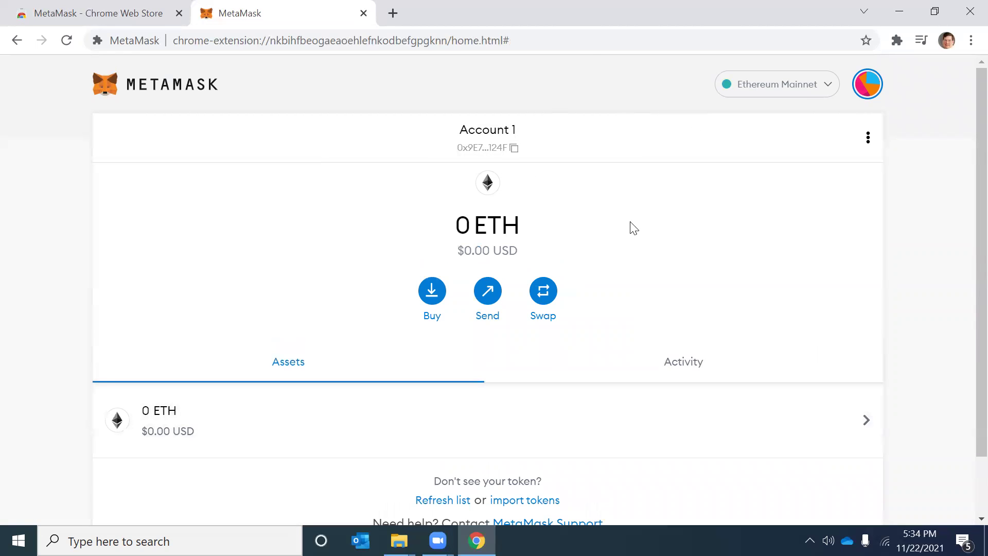
scroll(746, 241, down, 2)
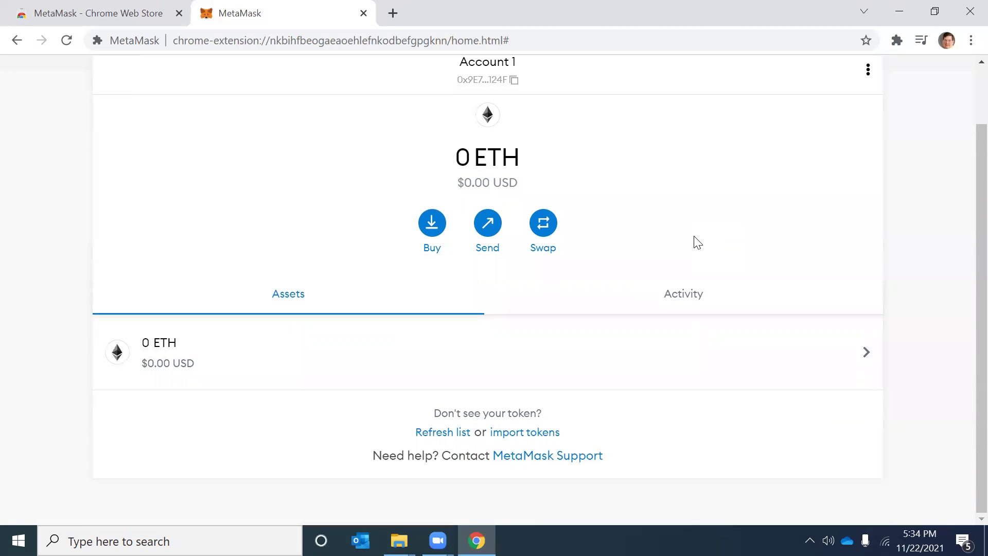
scroll(698, 241, up, 2)
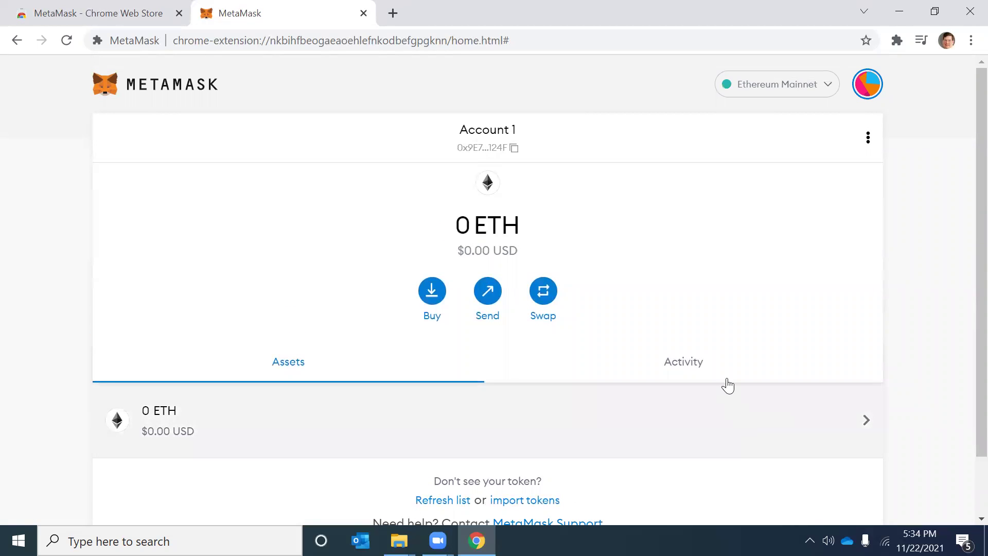
click(700, 372)
click(337, 374)
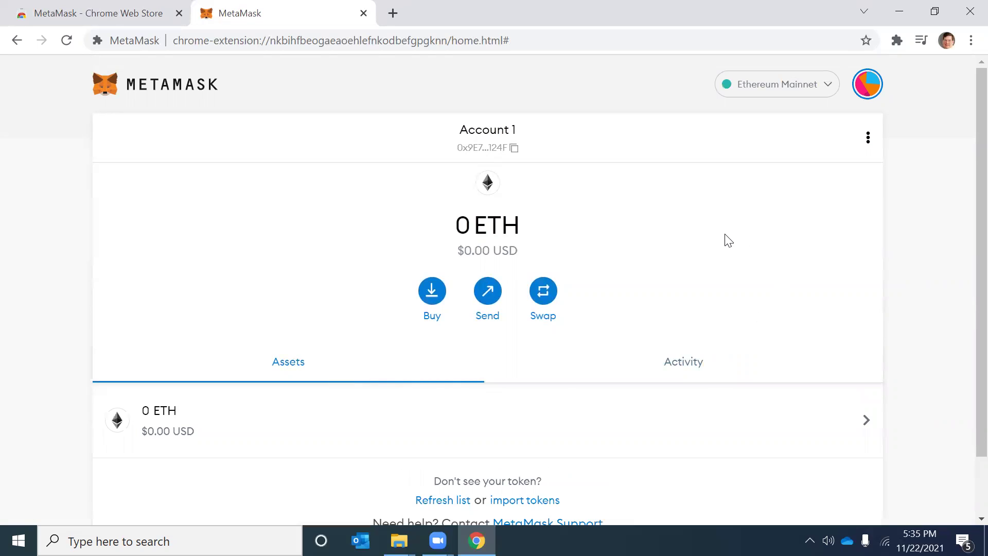